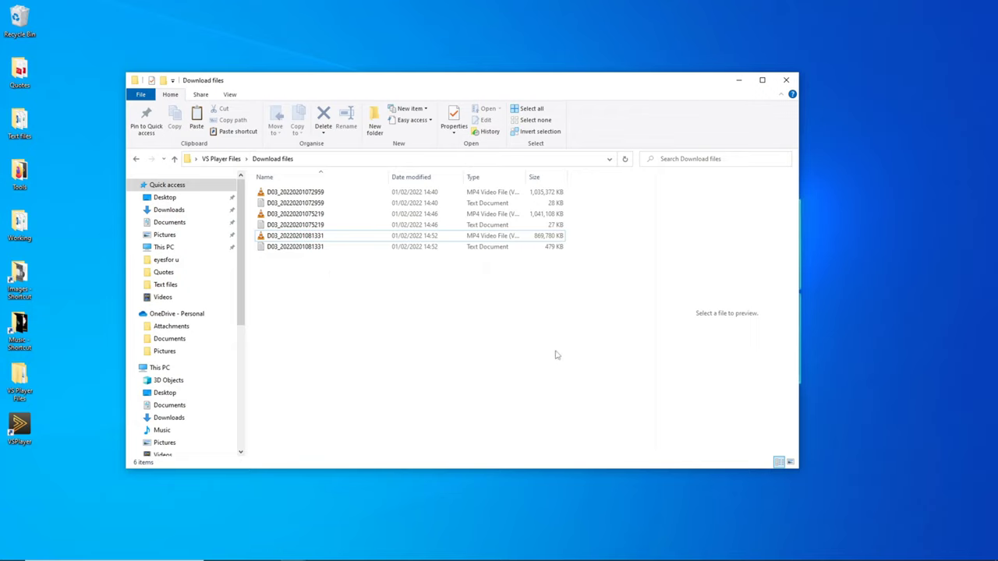
Step: Launch VSPlayer beside the file windows and check its version information
{"action": "double_click", "coordinate": [19, 427]}
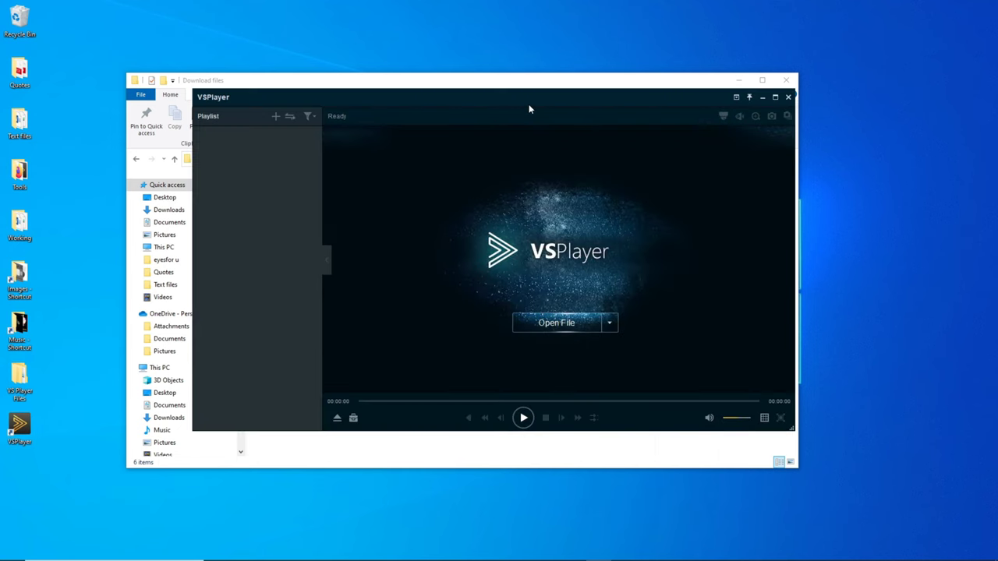
{"action": "left_click_drag", "start_coordinate": [529, 109], "coordinate": [670, 146]}
{"action": "left_click_drag", "start_coordinate": [465, 86], "coordinate": [395, 80]}
{"action": "left_click", "coordinate": [742, 133]}
{"action": "left_click", "coordinate": [878, 134]}
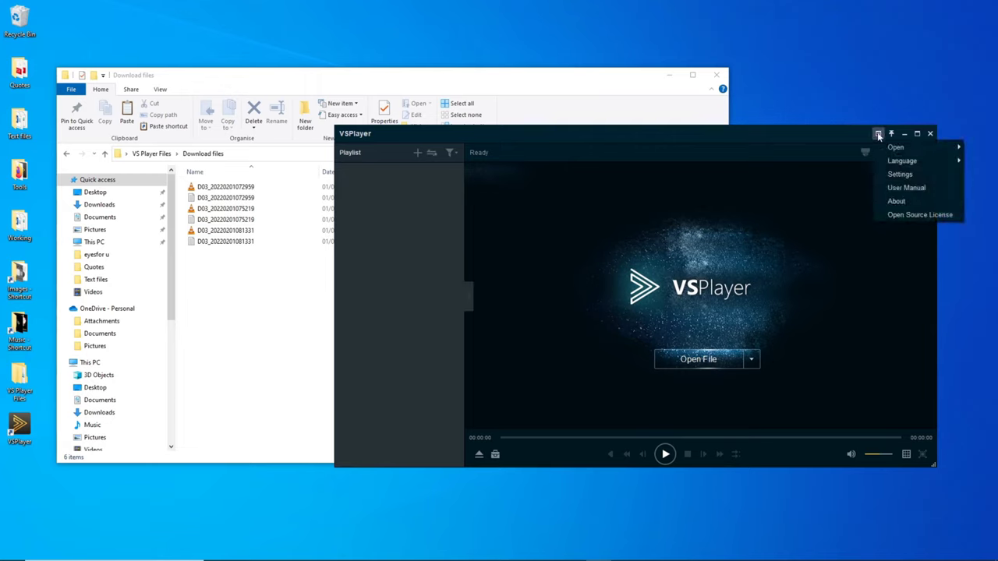
{"action": "left_click", "coordinate": [896, 201]}
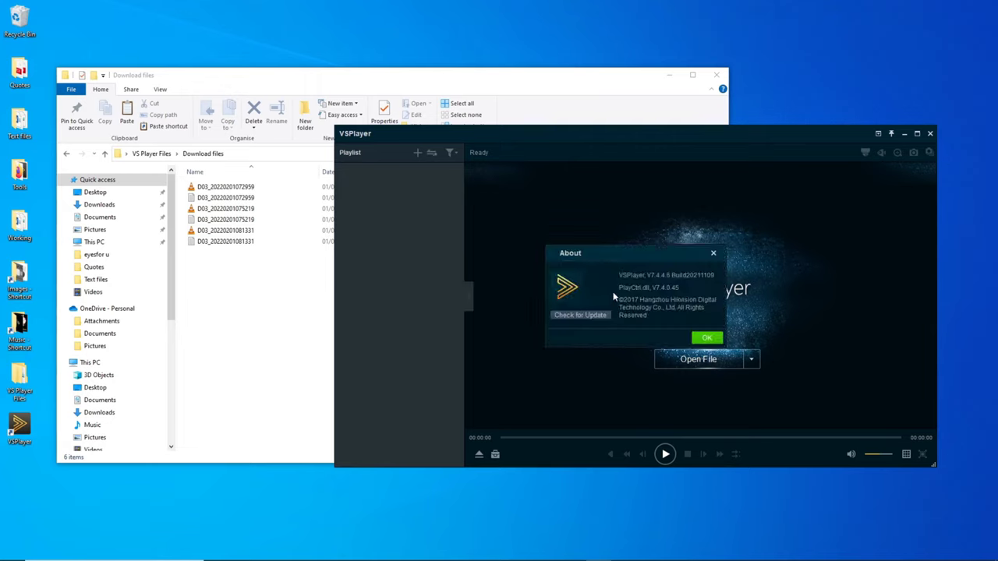
{"action": "left_click", "coordinate": [709, 338]}
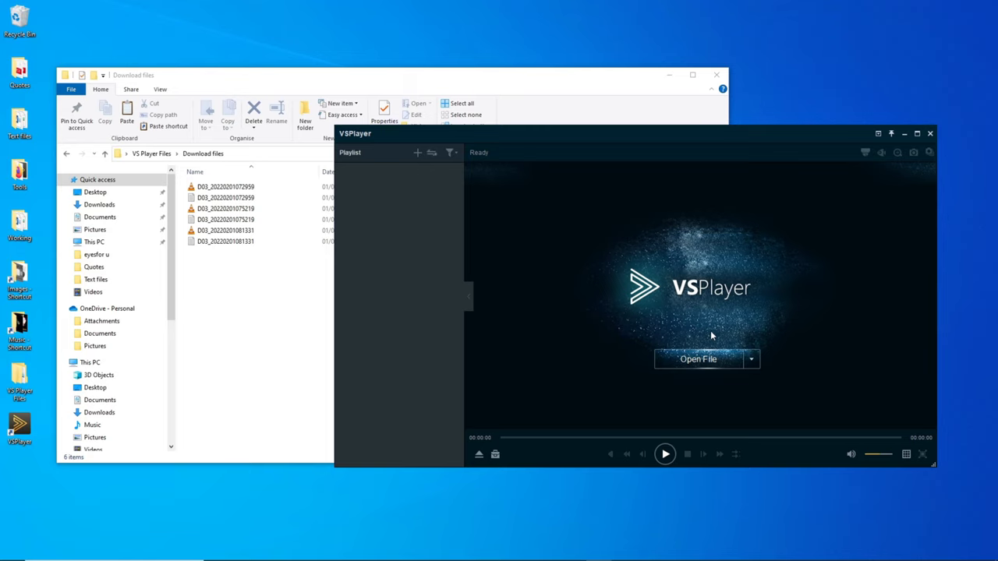
Step: Set the Capture saving path to Desktop\VS Player Files in Player Settings
{"action": "left_click", "coordinate": [878, 136]}
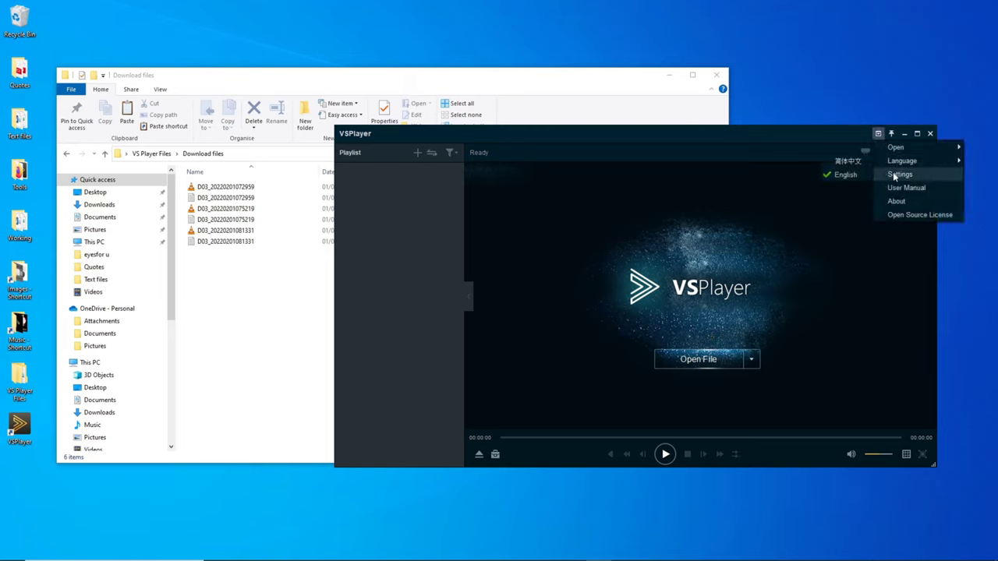
{"action": "left_click", "coordinate": [879, 174]}
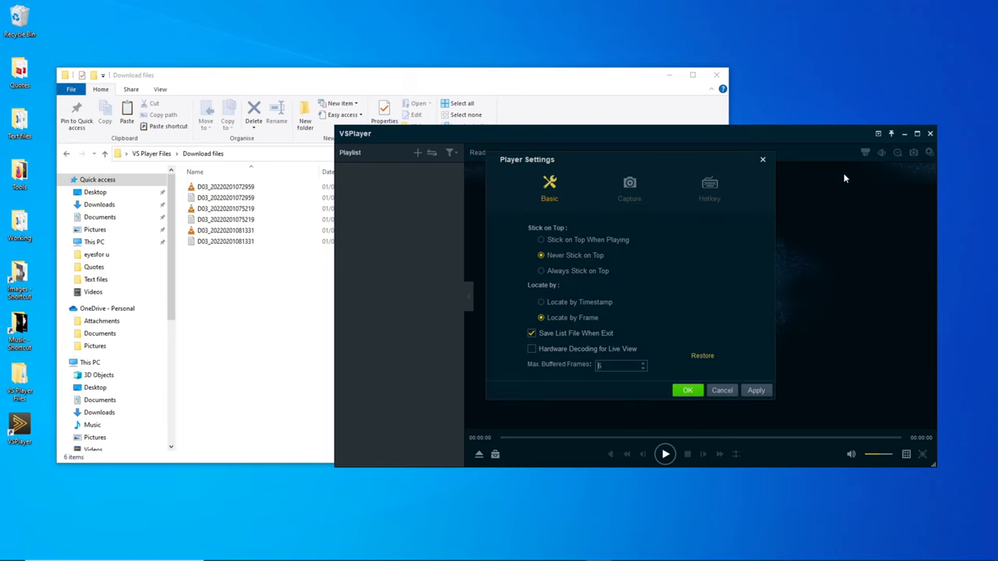
{"action": "left_click", "coordinate": [629, 191]}
{"action": "left_click", "coordinate": [677, 262]}
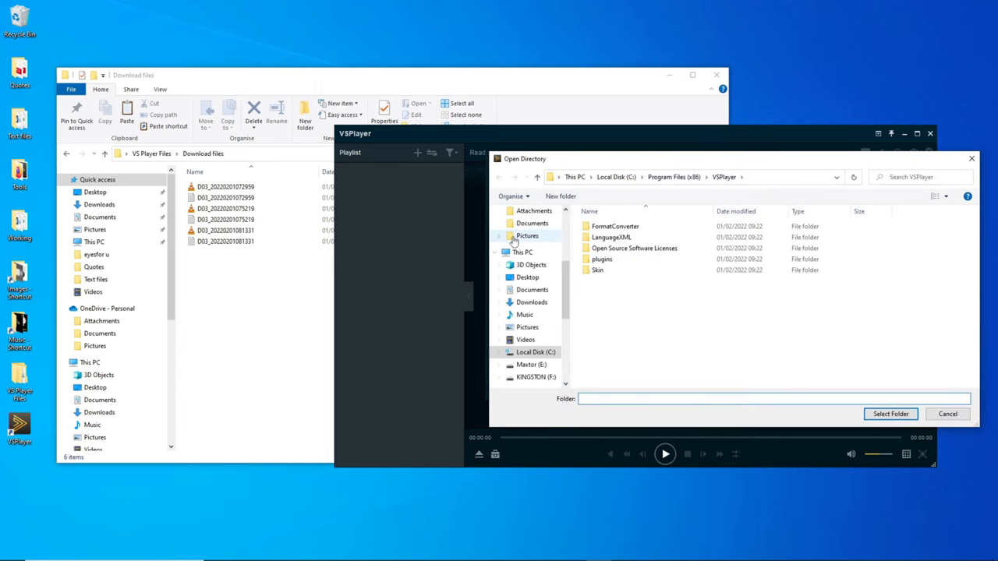
{"action": "scroll", "coordinate": [514, 242], "scroll_direction": "up", "scroll_amount": 5}
{"action": "left_click", "coordinate": [527, 232]}
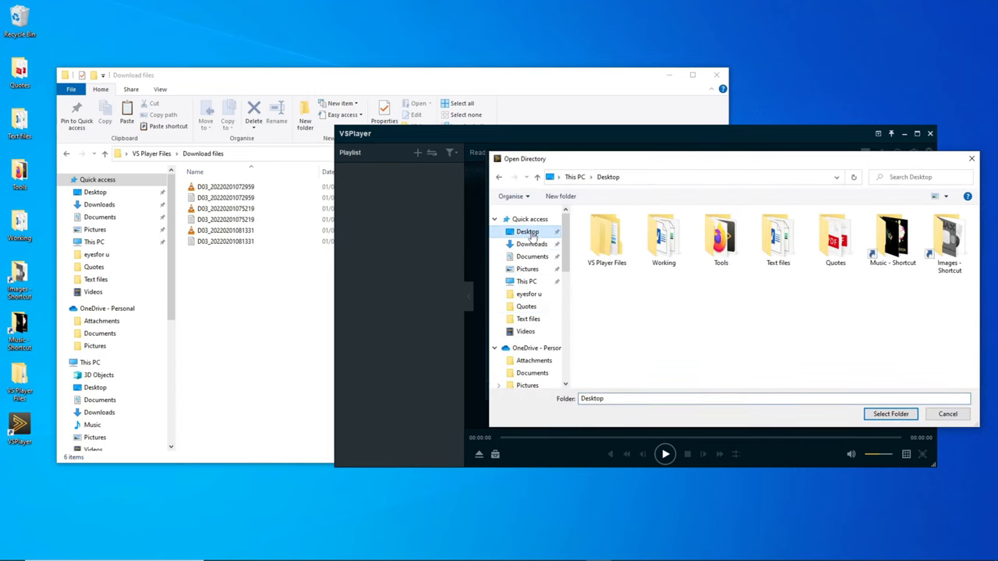
{"action": "double_click", "coordinate": [608, 240]}
{"action": "left_click", "coordinate": [893, 416]}
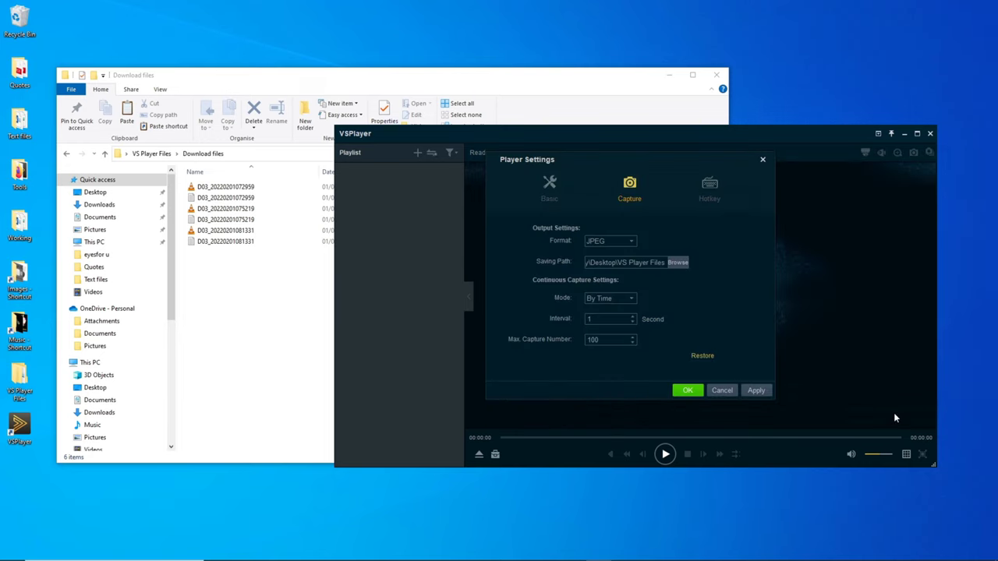
{"action": "left_click", "coordinate": [688, 389]}
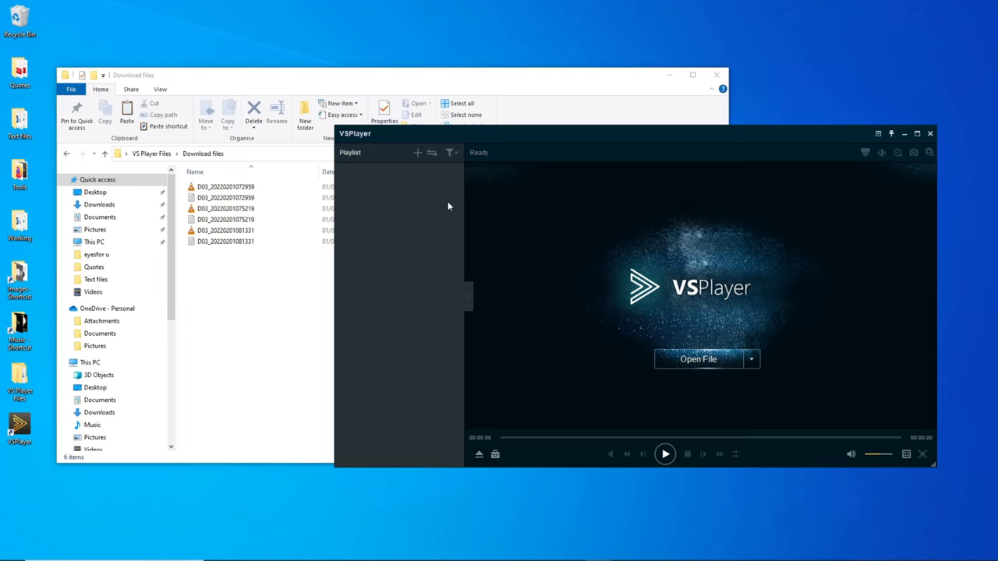
Step: Add the three MP4 recordings to the playlist and maximize the player
{"action": "left_click_drag", "start_coordinate": [215, 188], "coordinate": [374, 236]}
{"action": "left_click_drag", "start_coordinate": [226, 209], "coordinate": [402, 249]}
{"action": "left_click_drag", "start_coordinate": [226, 230], "coordinate": [372, 272]}
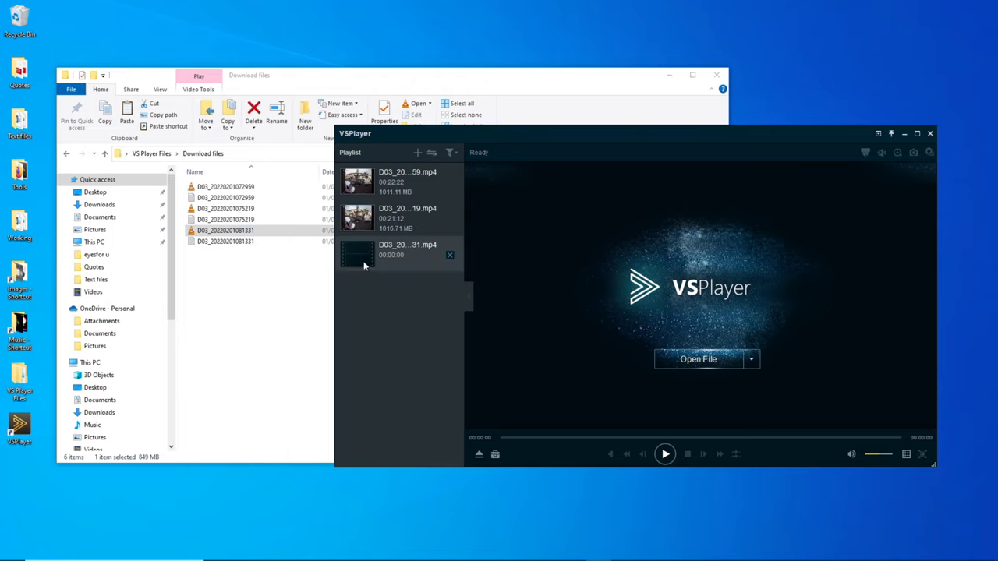
{"action": "double_click", "coordinate": [539, 134]}
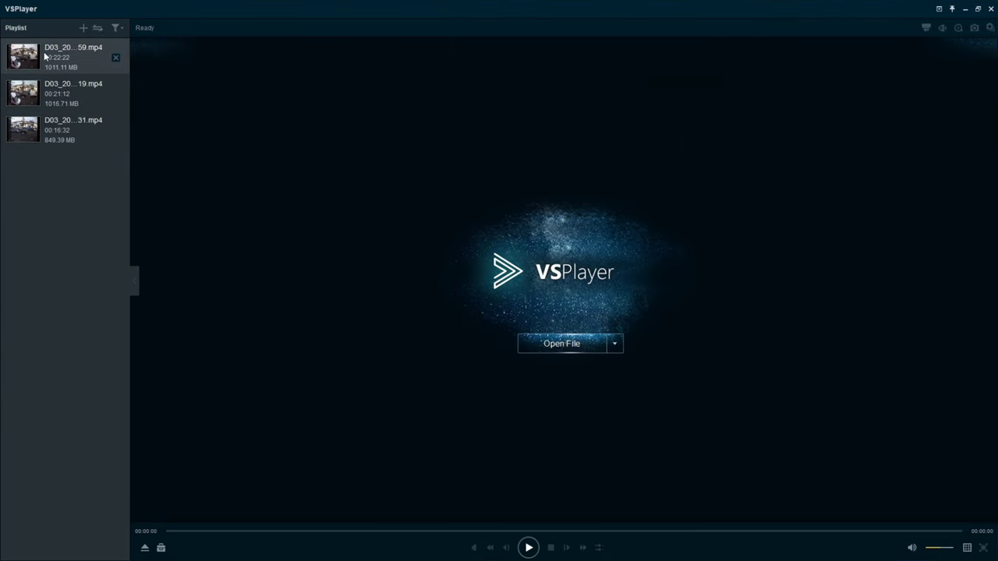
Step: Play the first recording from about 07:37 with digital zoom turned on
{"action": "left_click_drag", "start_coordinate": [44, 56], "coordinate": [358, 185]}
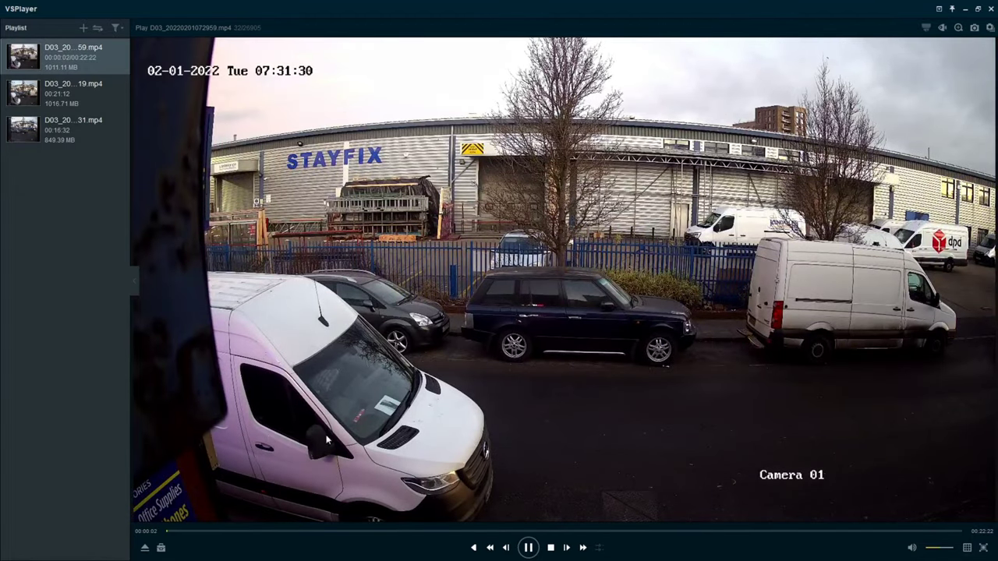
{"action": "left_click", "coordinate": [195, 532]}
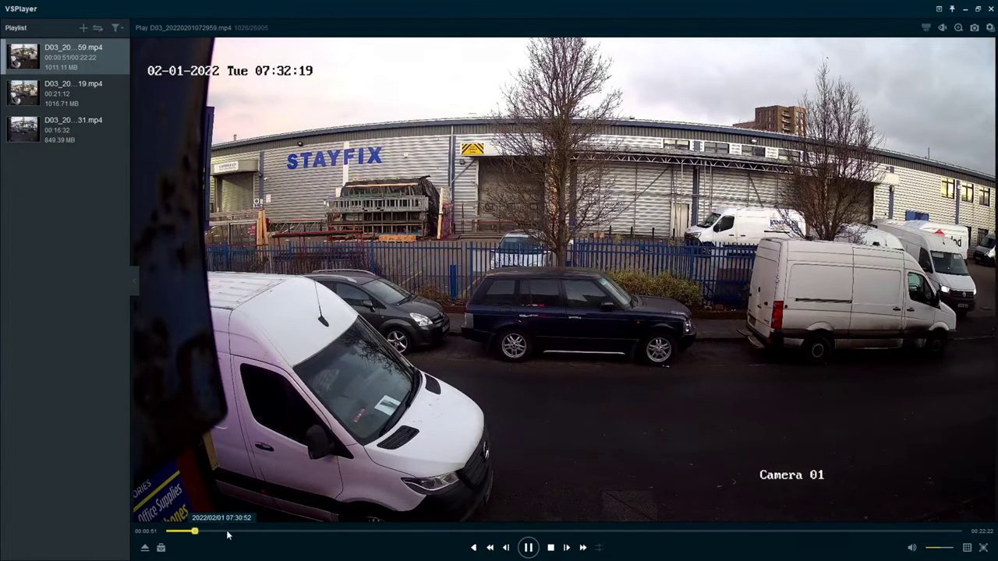
{"action": "left_click", "coordinate": [227, 532]}
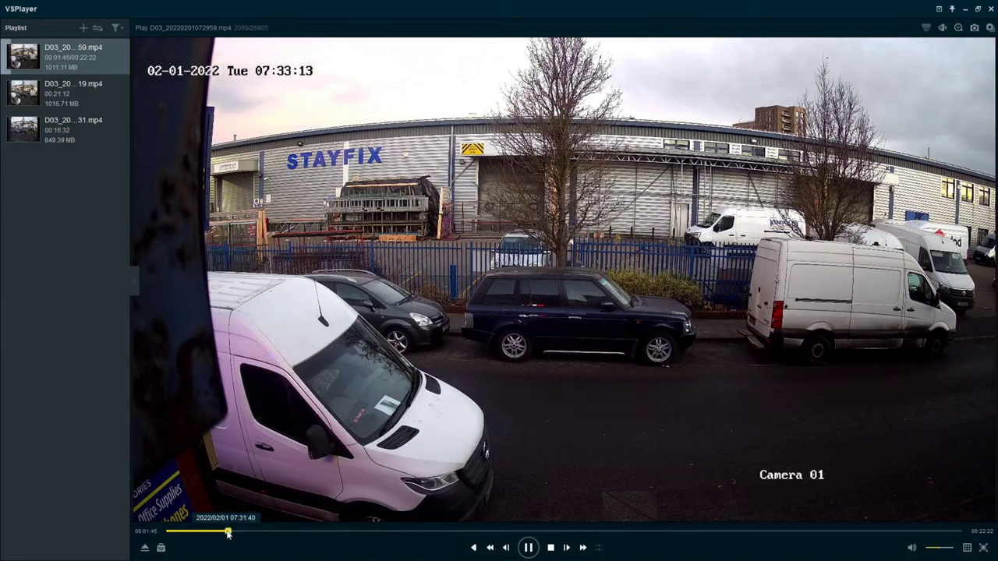
{"action": "left_click", "coordinate": [271, 533]}
{"action": "left_click", "coordinate": [360, 534]}
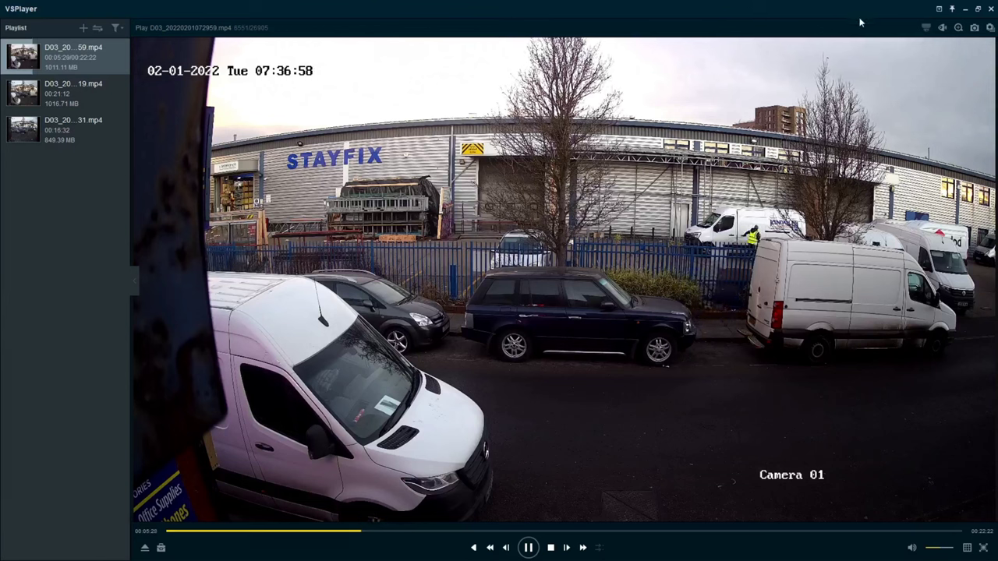
{"action": "left_click", "coordinate": [958, 28]}
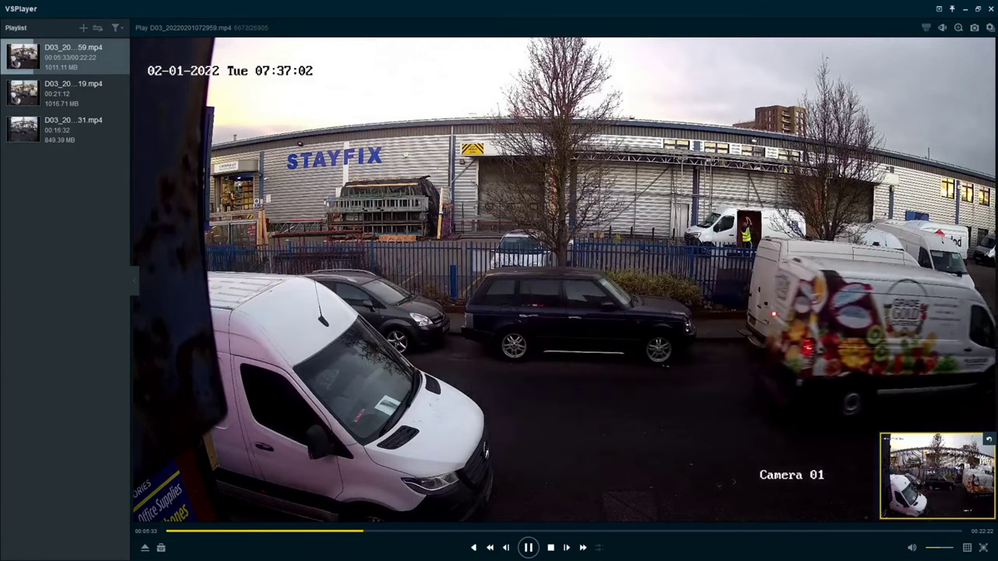
Step: Zoom into the white van's rear, then turn zoom off and capture a snapshot at 07:37
{"action": "scroll", "coordinate": [589, 281], "scroll_direction": "up", "scroll_amount": 2}
{"action": "scroll", "coordinate": [588, 281], "scroll_direction": "down", "scroll_amount": 2}
{"action": "left_click_drag", "start_coordinate": [667, 268], "coordinate": [825, 390]}
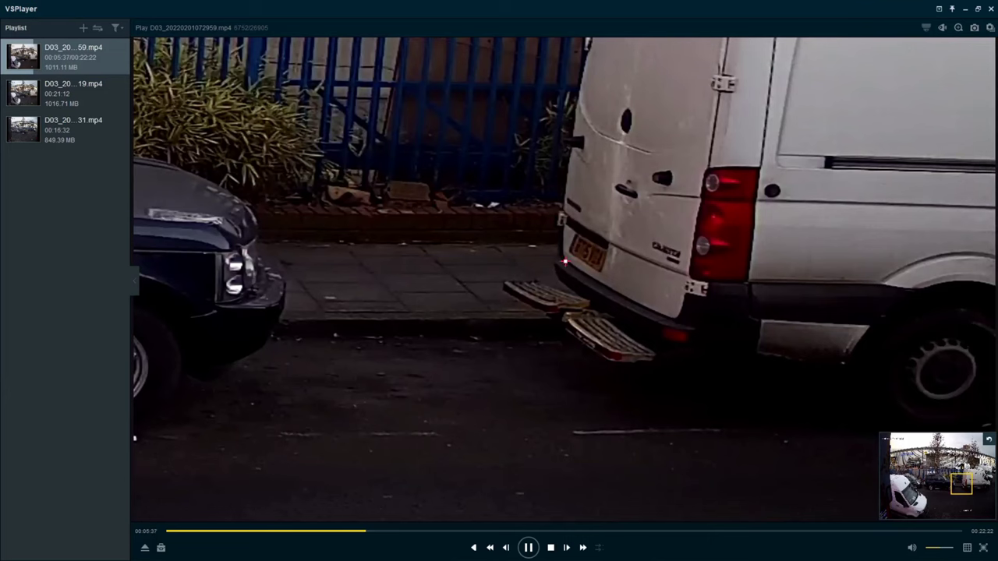
{"action": "double_click", "coordinate": [525, 240]}
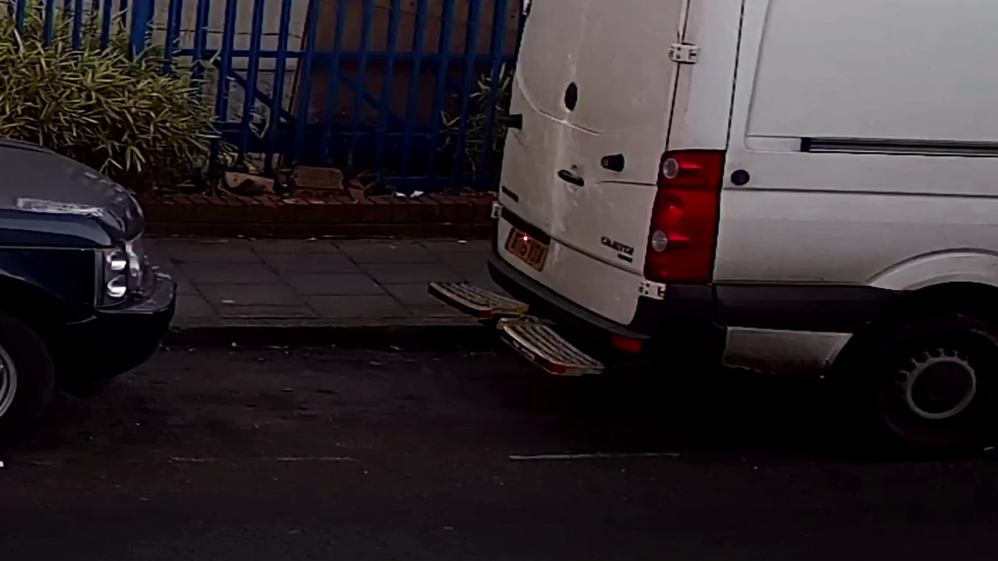
{"action": "double_click", "coordinate": [526, 238]}
{"action": "right_click", "coordinate": [525, 238]}
{"action": "left_click", "coordinate": [518, 238]}
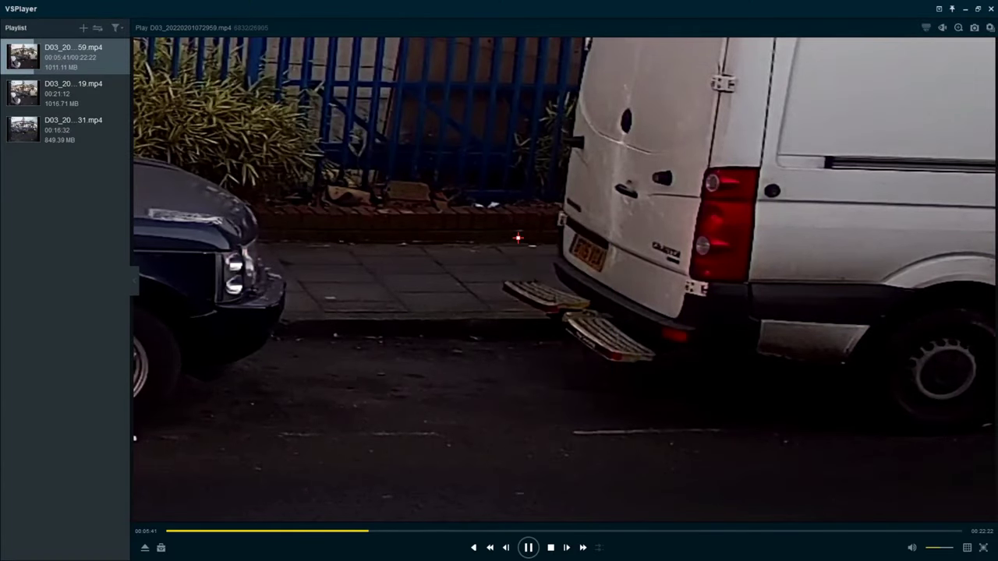
{"action": "left_click", "coordinate": [958, 29]}
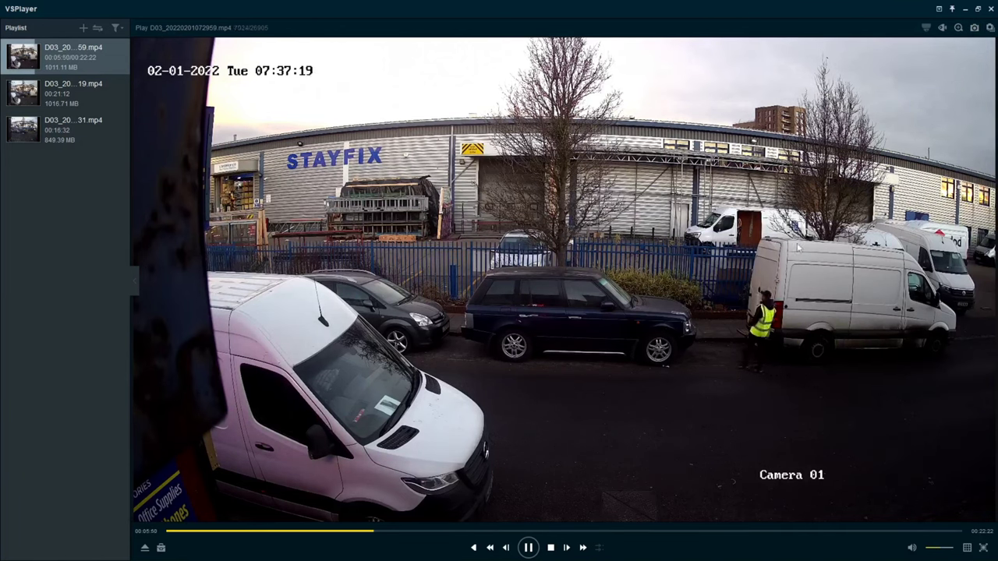
{"action": "left_click", "coordinate": [973, 28]}
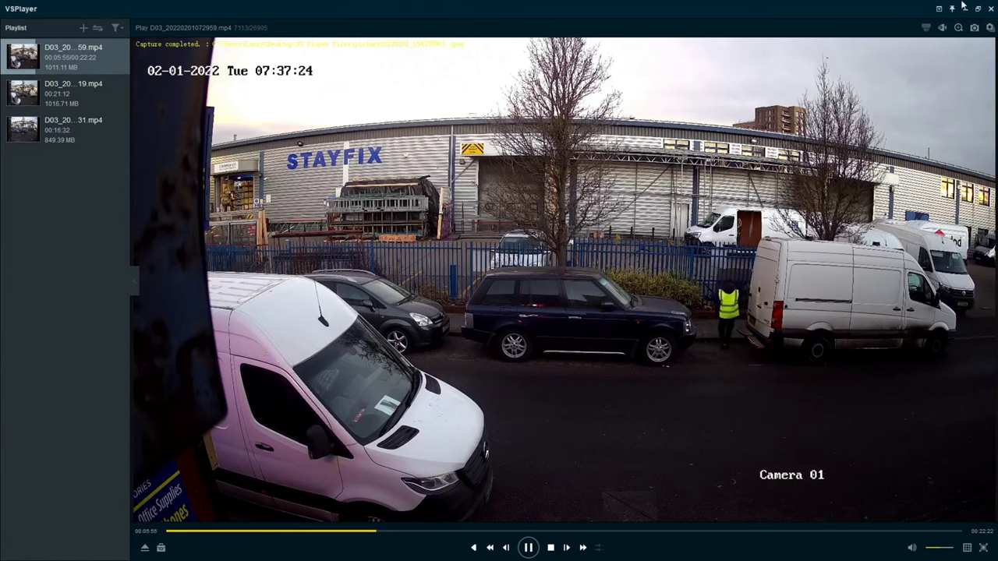
Step: View snapshot picture20220201_154255907 from VS Player Files in Photos, then return to VSPlayer
{"action": "left_click", "coordinate": [965, 8]}
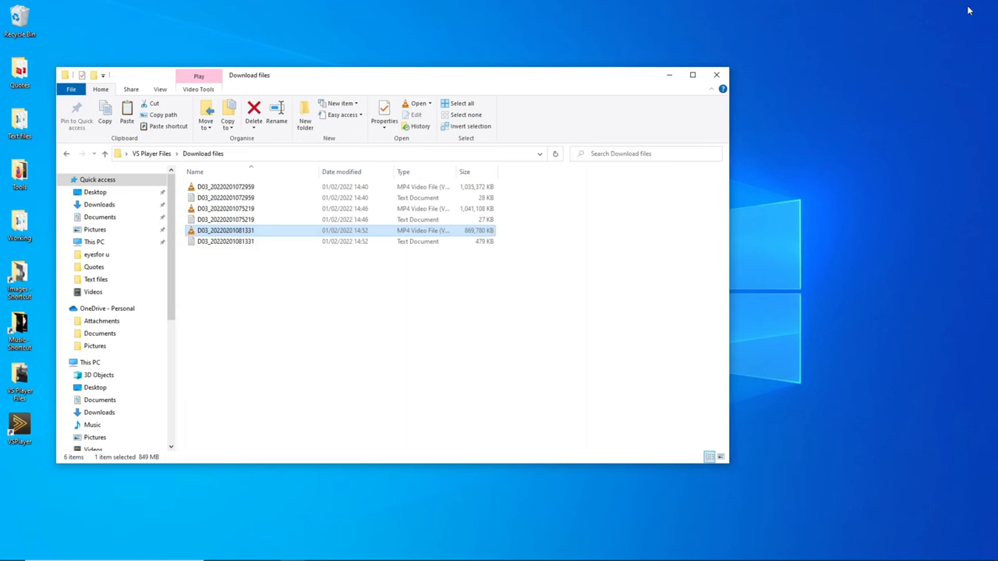
{"action": "left_click", "coordinate": [154, 156]}
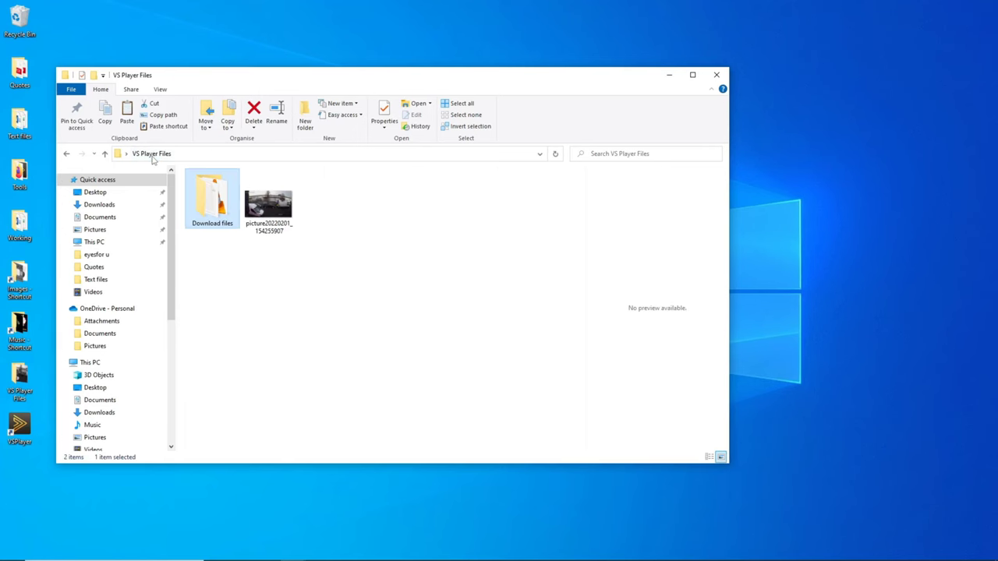
{"action": "double_click", "coordinate": [273, 211]}
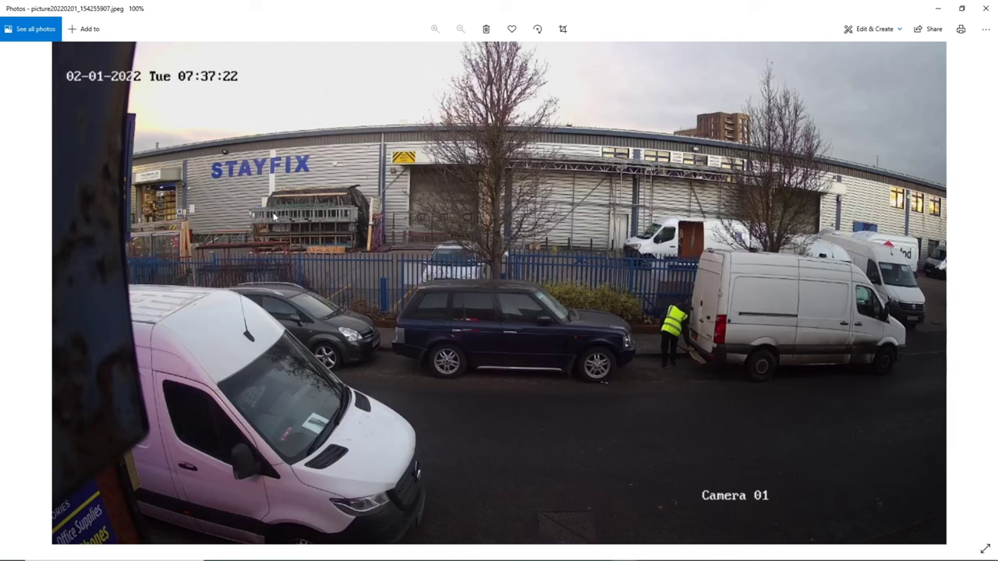
{"action": "left_click", "coordinate": [985, 8]}
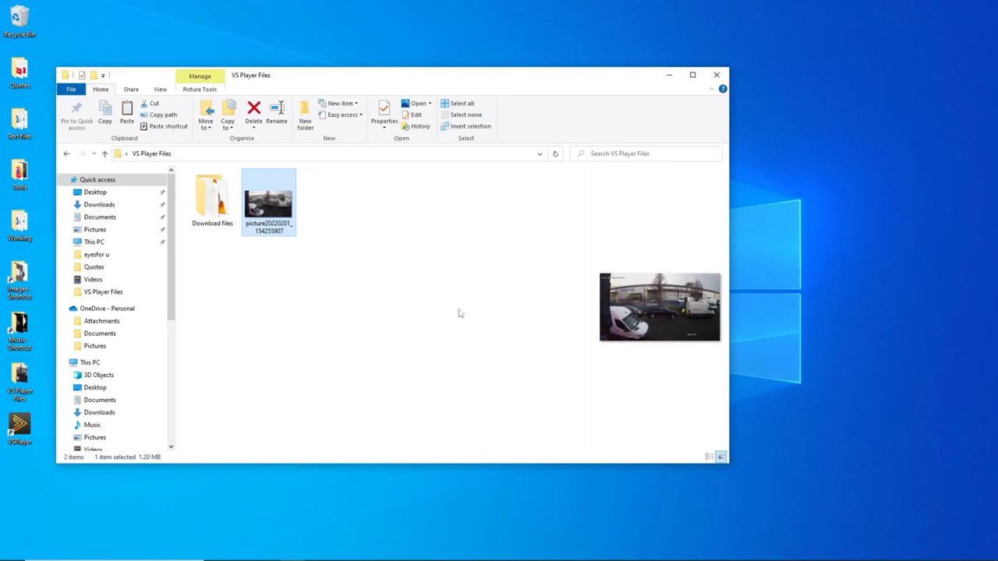
{"action": "left_click", "coordinate": [599, 550]}
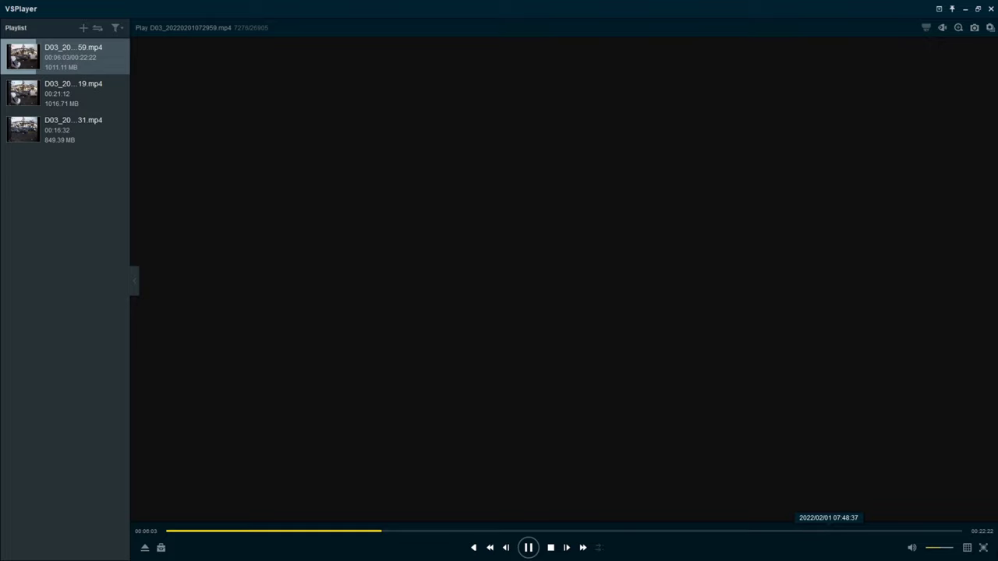
Step: Switch to a four-pane layout and play the second and third recordings in empty panes
{"action": "left_click", "coordinate": [971, 549]}
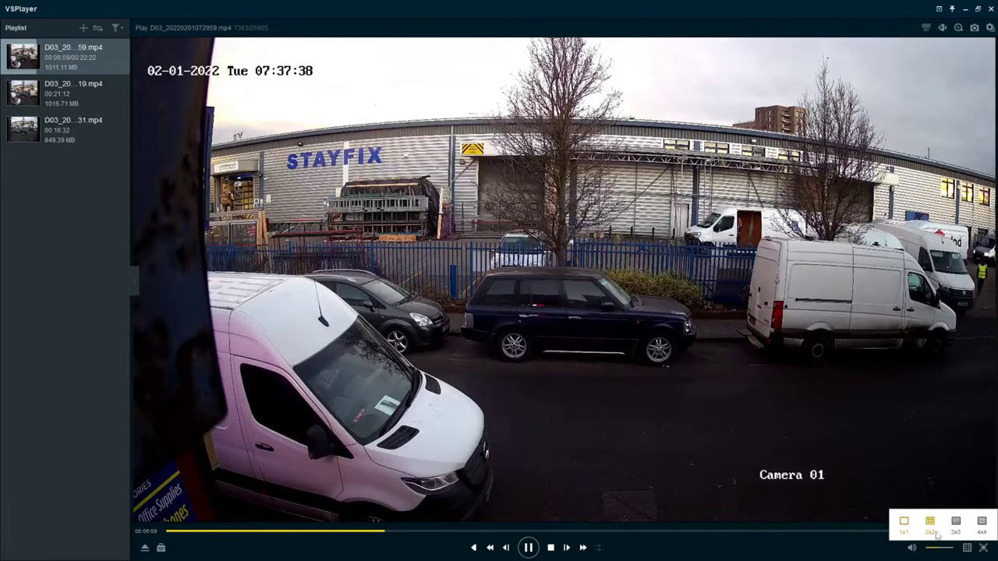
{"action": "left_click", "coordinate": [935, 535]}
{"action": "left_click_drag", "start_coordinate": [70, 92], "coordinate": [590, 148]}
{"action": "left_click_drag", "start_coordinate": [47, 127], "coordinate": [369, 393]}
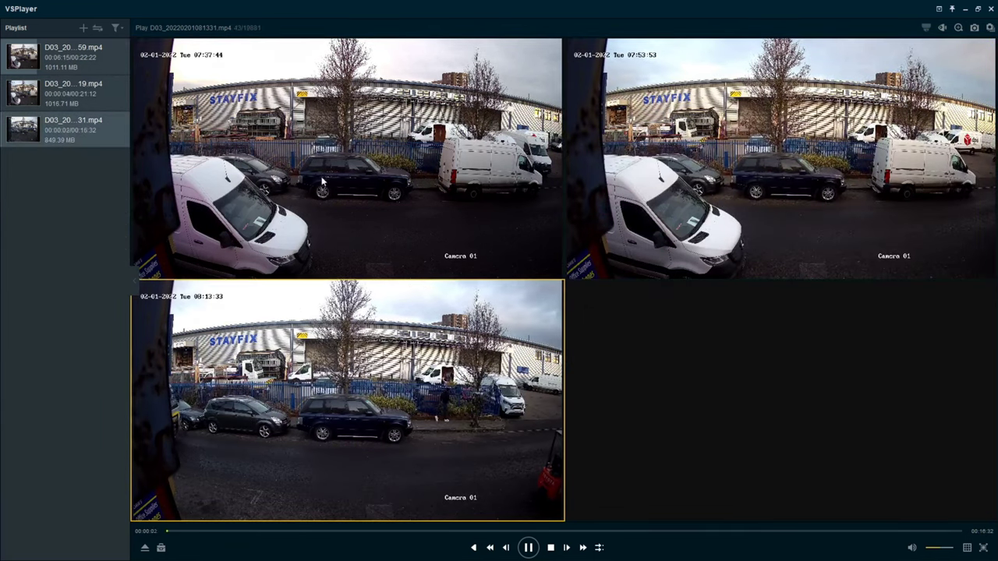
Step: Skip the bottom-left recording ahead to about 00:03:49, then select the top panes
{"action": "left_click", "coordinate": [233, 533]}
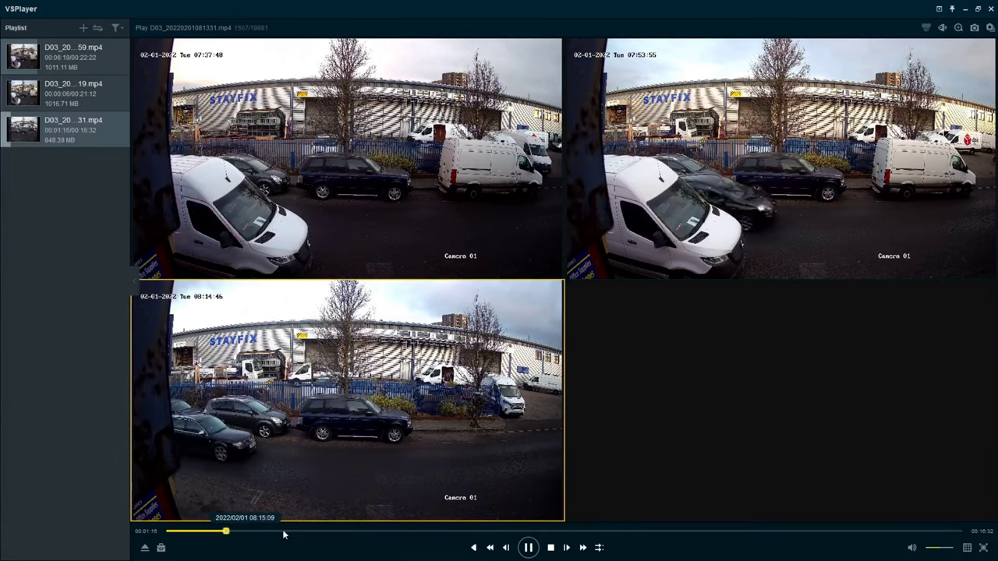
{"action": "left_click", "coordinate": [355, 533]}
{"action": "left_click", "coordinate": [468, 202]}
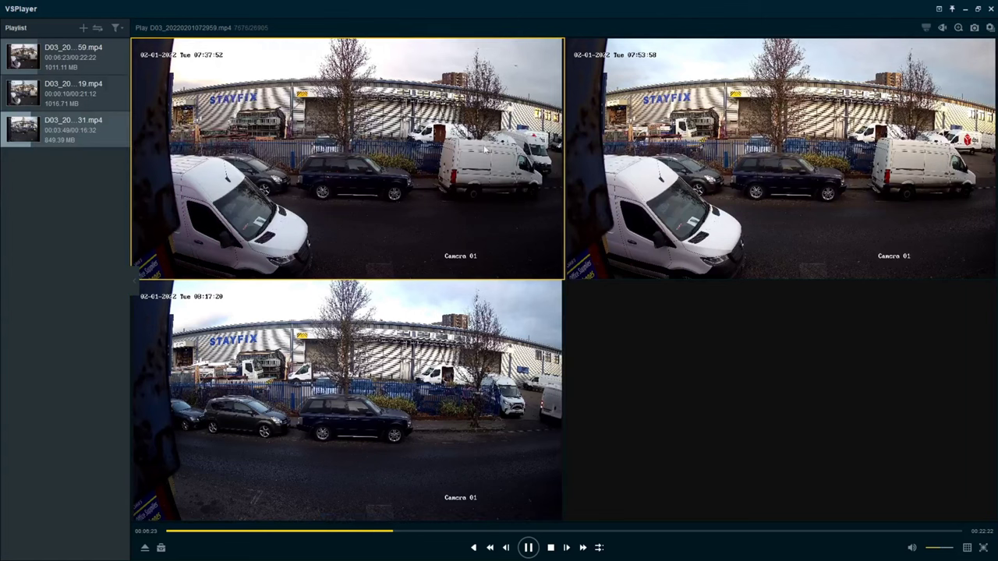
{"action": "left_click", "coordinate": [819, 179]}
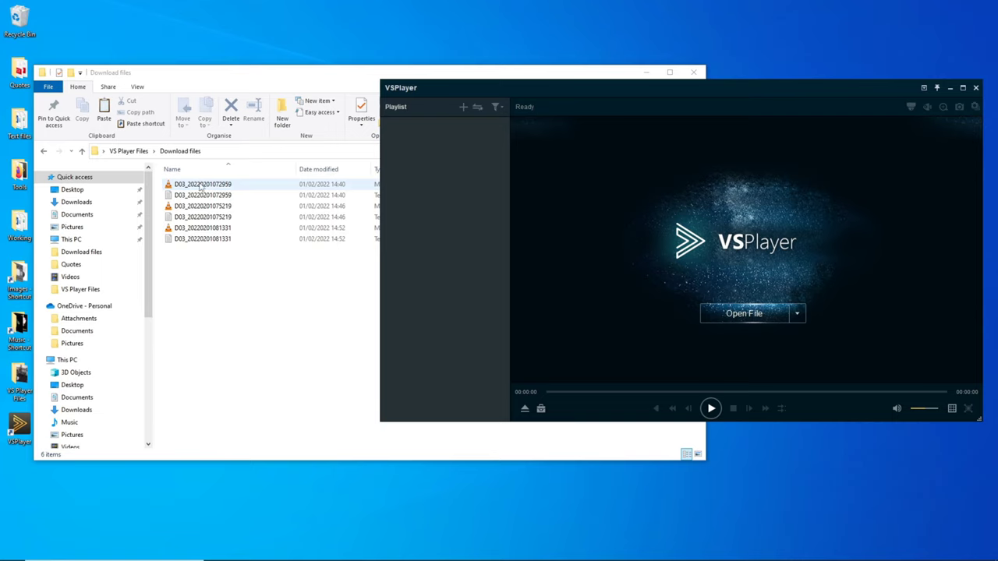
Step: Open the Clip tool and set its saving path to VS Player Files
{"action": "left_click", "coordinate": [537, 410]}
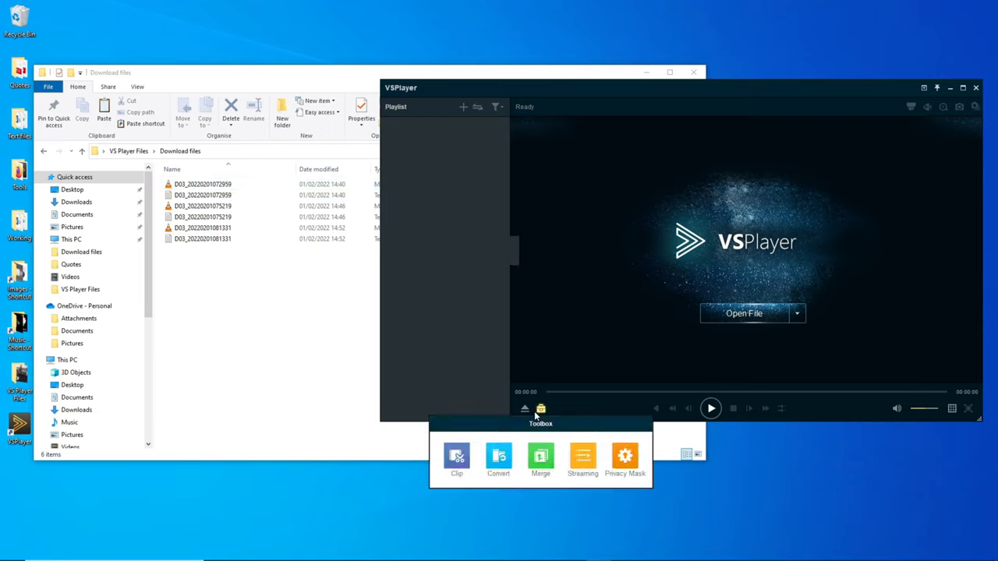
{"action": "left_click", "coordinate": [457, 456]}
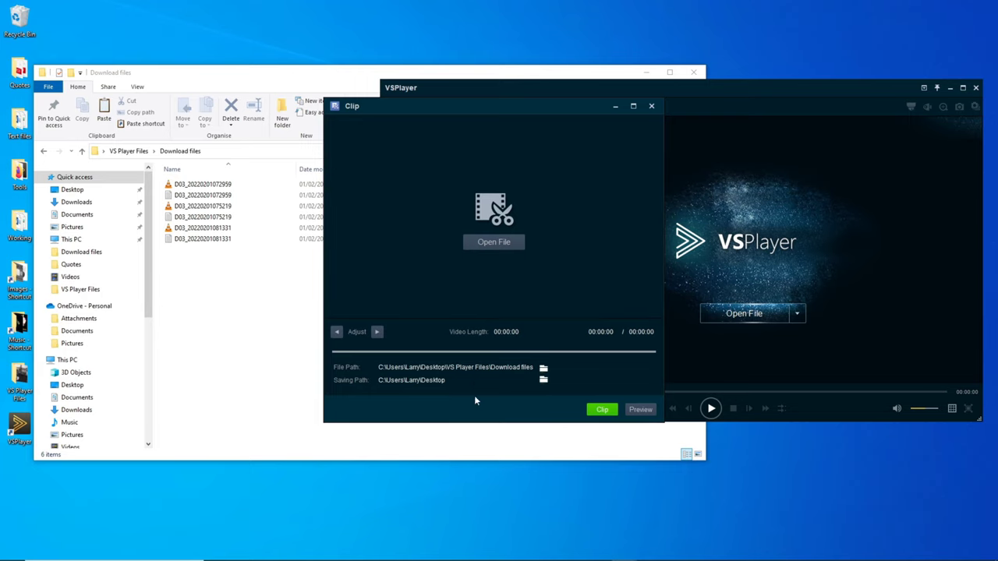
{"action": "left_click", "coordinate": [544, 380]}
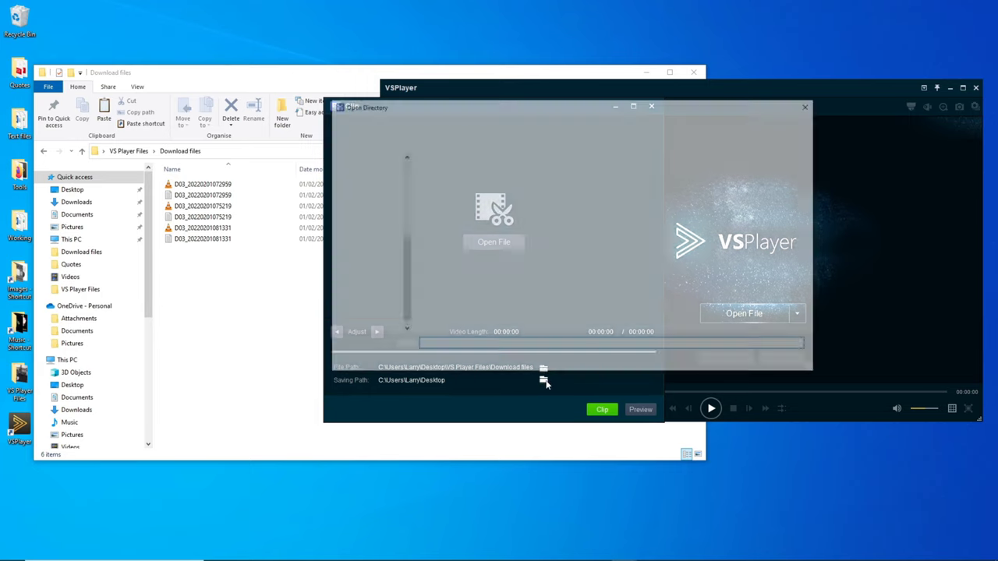
{"action": "double_click", "coordinate": [445, 179]}
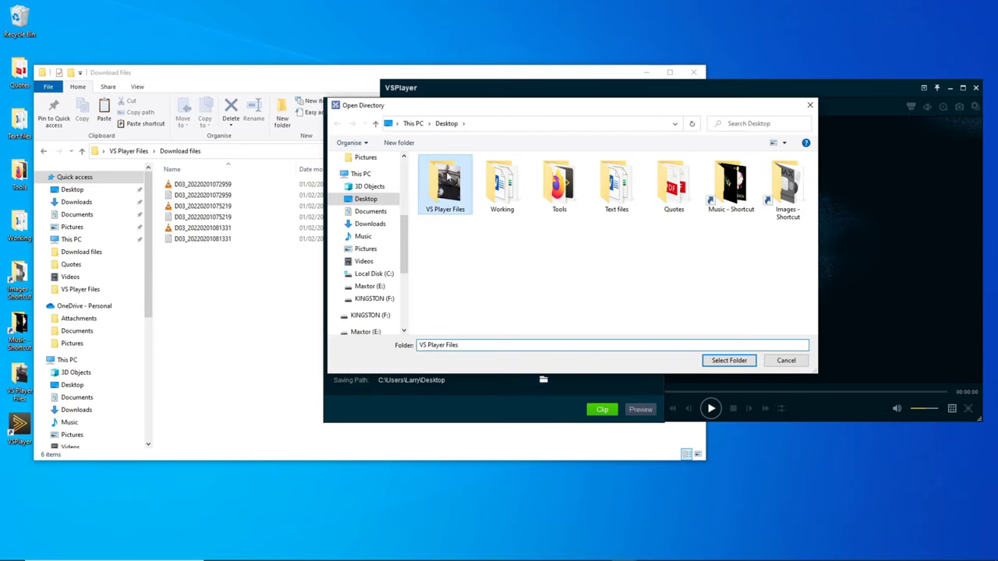
{"action": "left_click", "coordinate": [711, 361]}
Step: Trim the first recording to 00:09:02–00:10:03 and save the clip
{"action": "left_click", "coordinate": [493, 242]}
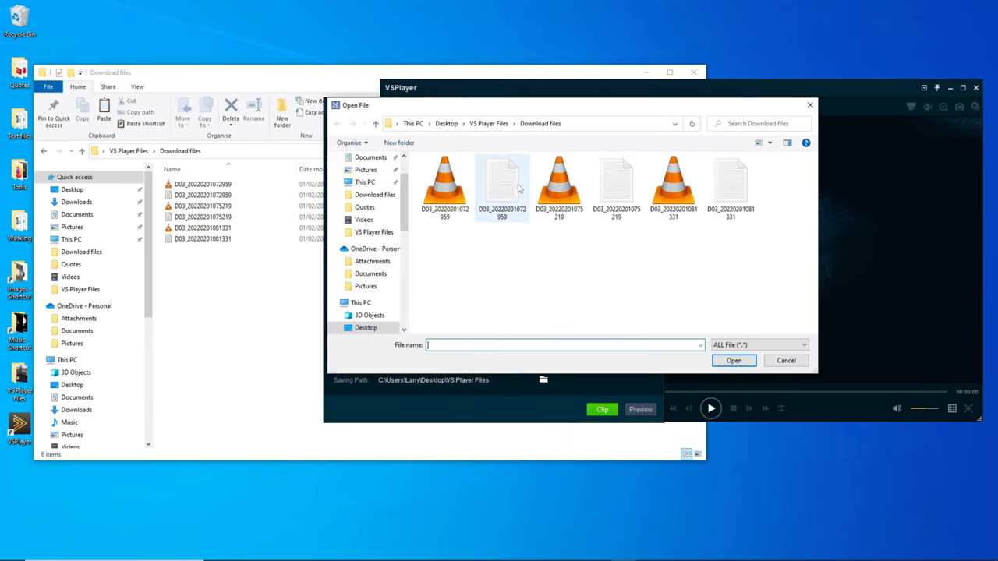
{"action": "double_click", "coordinate": [457, 206]}
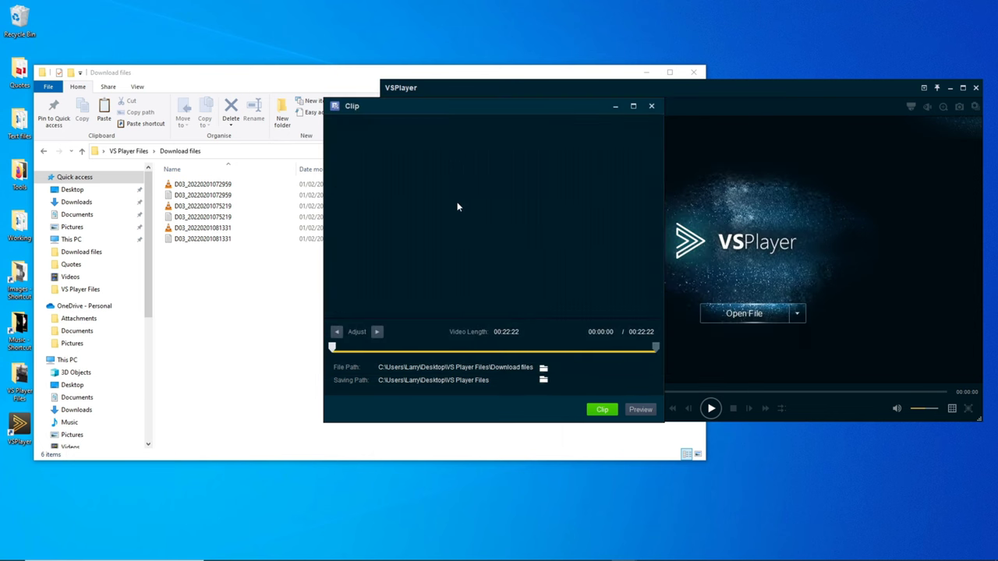
{"action": "left_click_drag", "start_coordinate": [334, 349], "coordinate": [462, 348]}
{"action": "left_click_drag", "start_coordinate": [657, 348], "coordinate": [518, 349]}
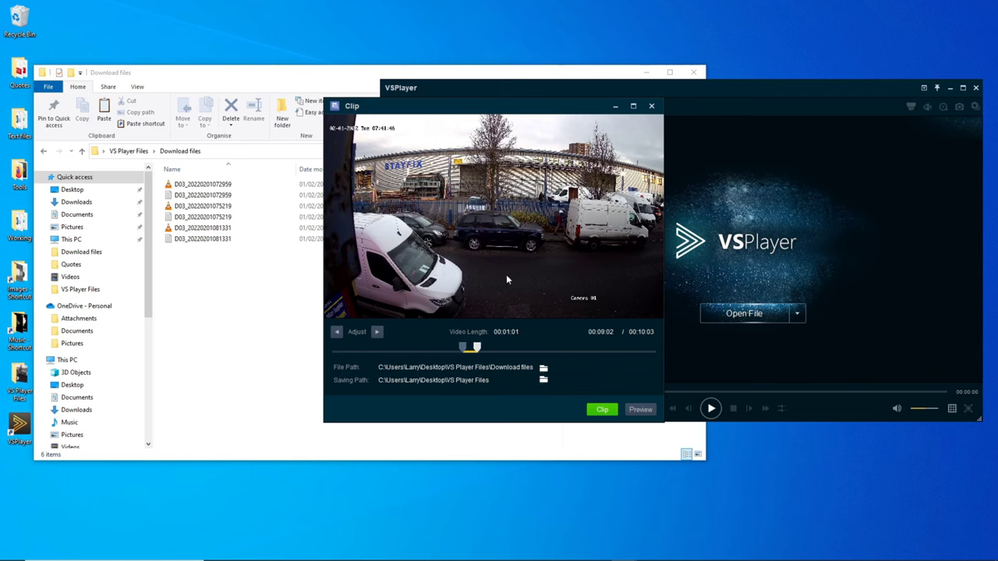
{"action": "left_click", "coordinate": [593, 404]}
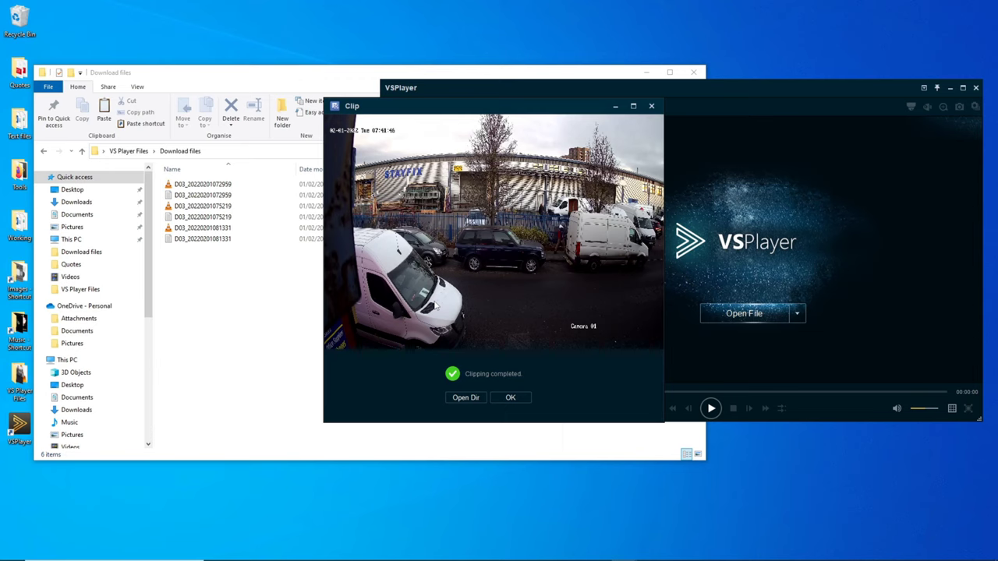
{"action": "left_click", "coordinate": [509, 397]}
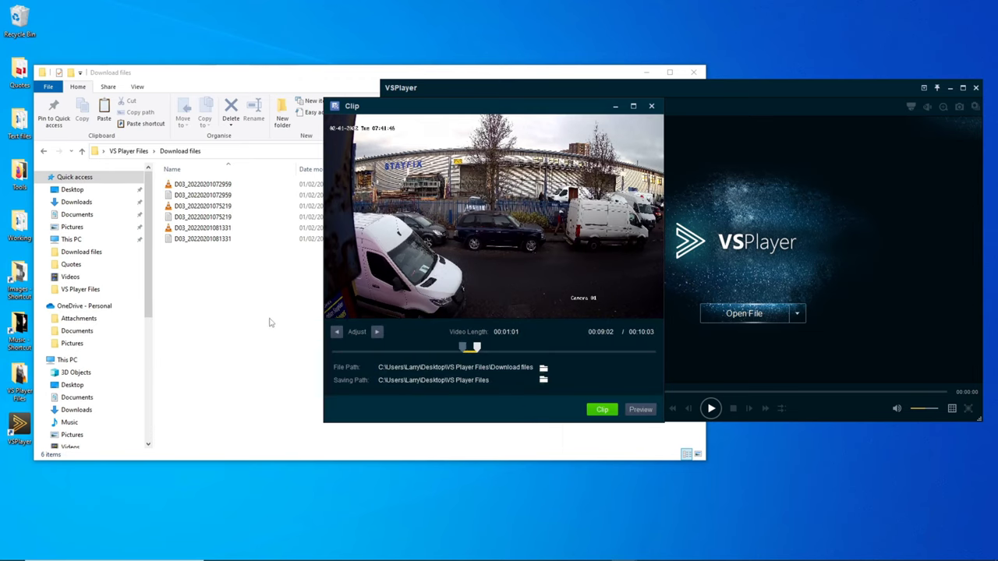
{"action": "left_click", "coordinate": [281, 318]}
{"action": "left_click", "coordinate": [138, 152]}
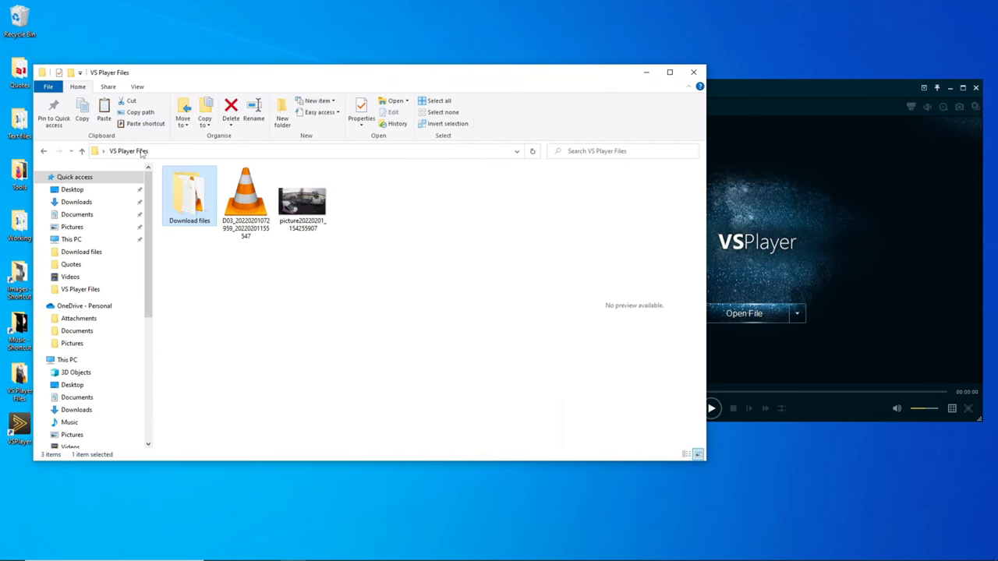
{"action": "left_click", "coordinate": [279, 286]}
{"action": "left_click", "coordinate": [250, 201]}
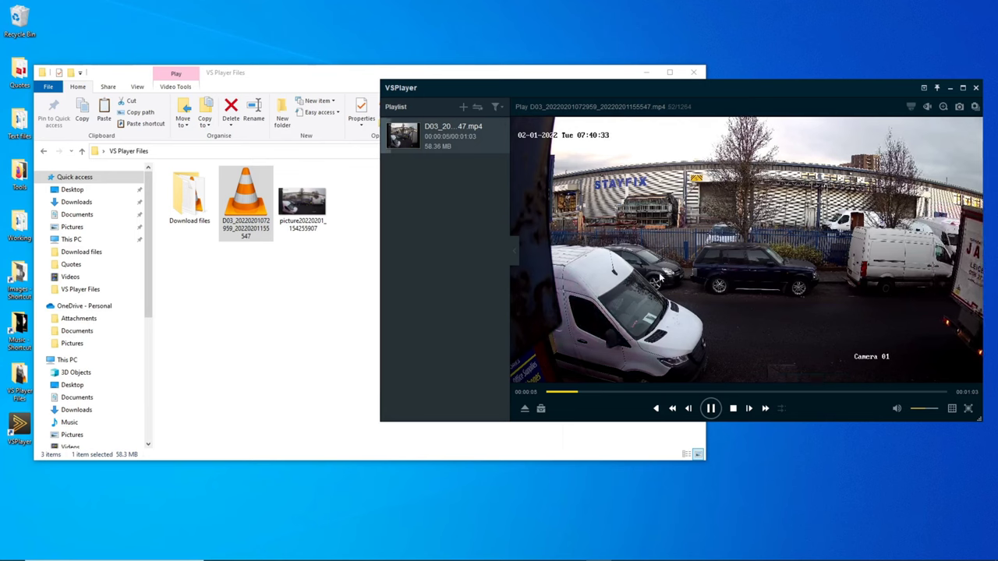
{"action": "left_click", "coordinate": [264, 281]}
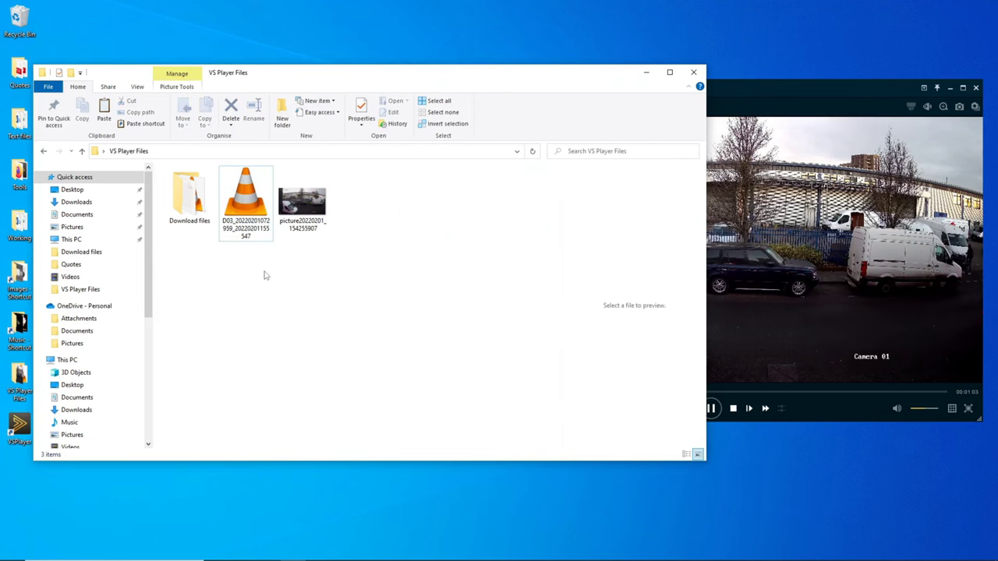
{"action": "double_click", "coordinate": [263, 216]}
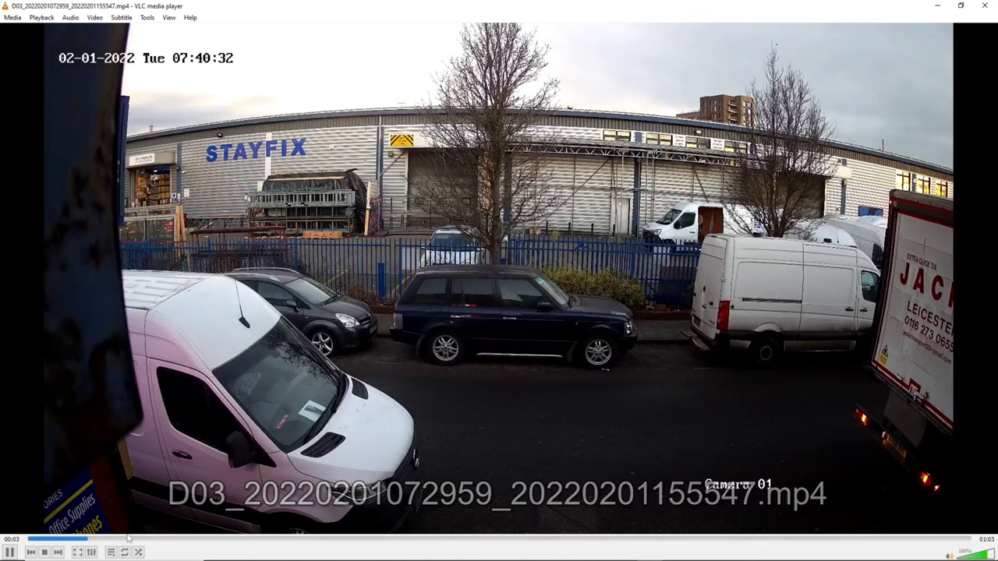
{"action": "left_click", "coordinate": [384, 539]}
{"action": "left_click_drag", "start_coordinate": [404, 541], "coordinate": [741, 539]}
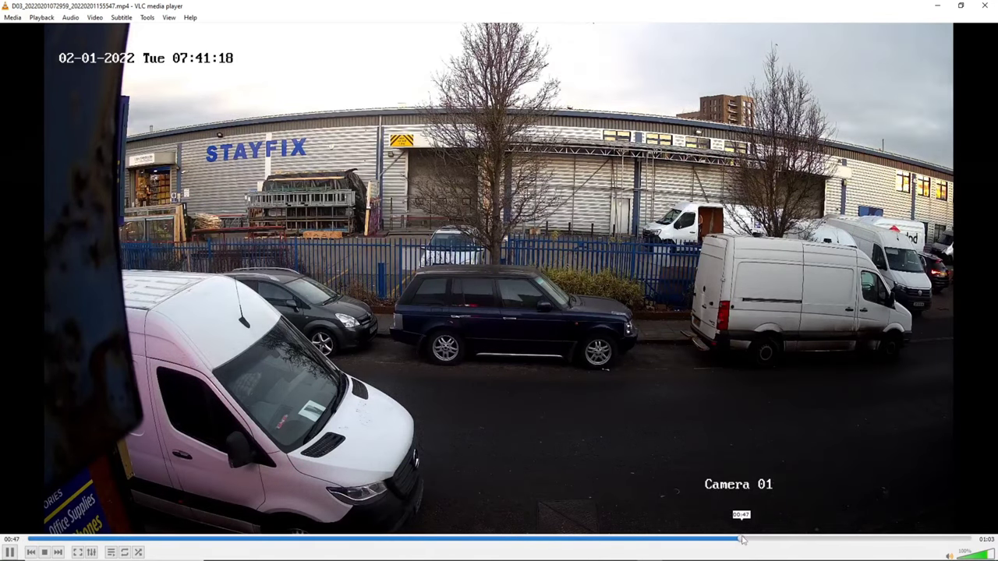
{"action": "left_click", "coordinate": [31, 539]}
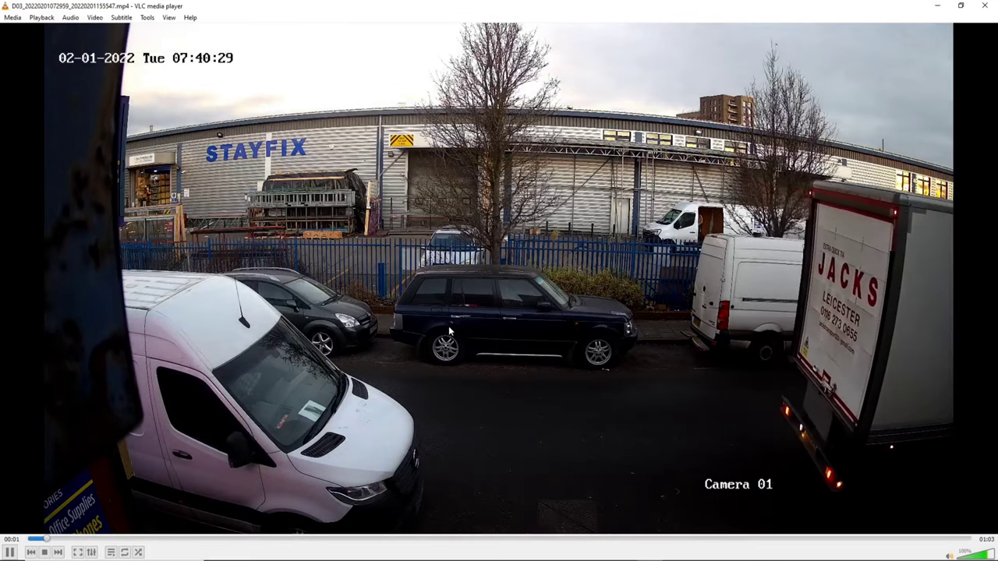
{"action": "left_click", "coordinate": [932, 538]}
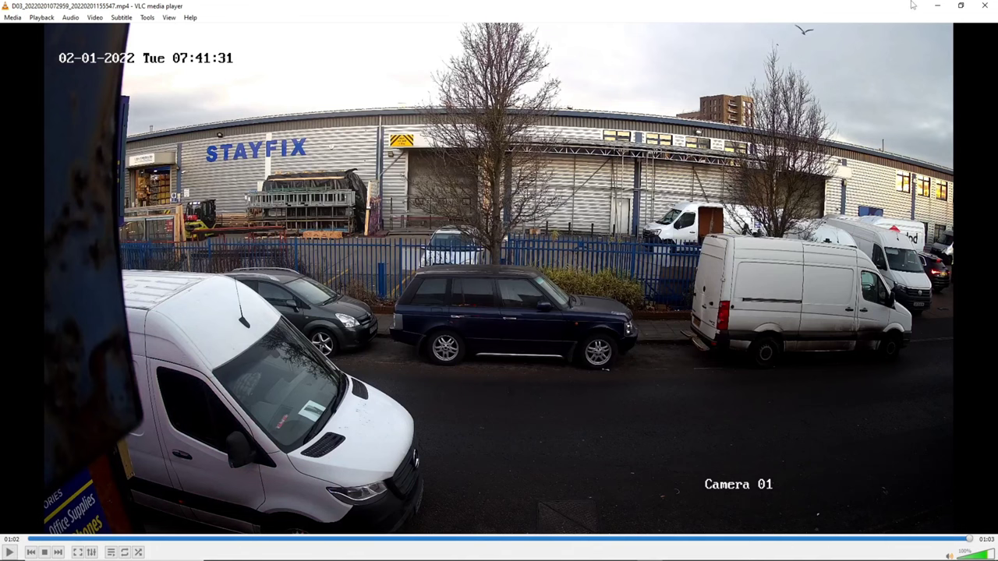
Step: Close VLC, remove the clip from VSPlayer's playlist, and show the Toolbox
{"action": "left_click", "coordinate": [983, 6]}
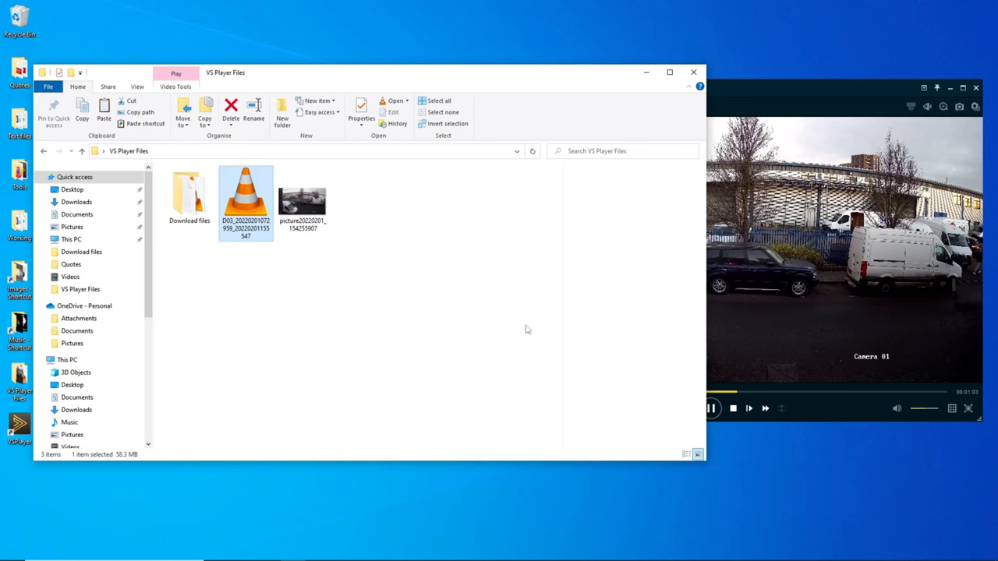
{"action": "left_click", "coordinate": [861, 310]}
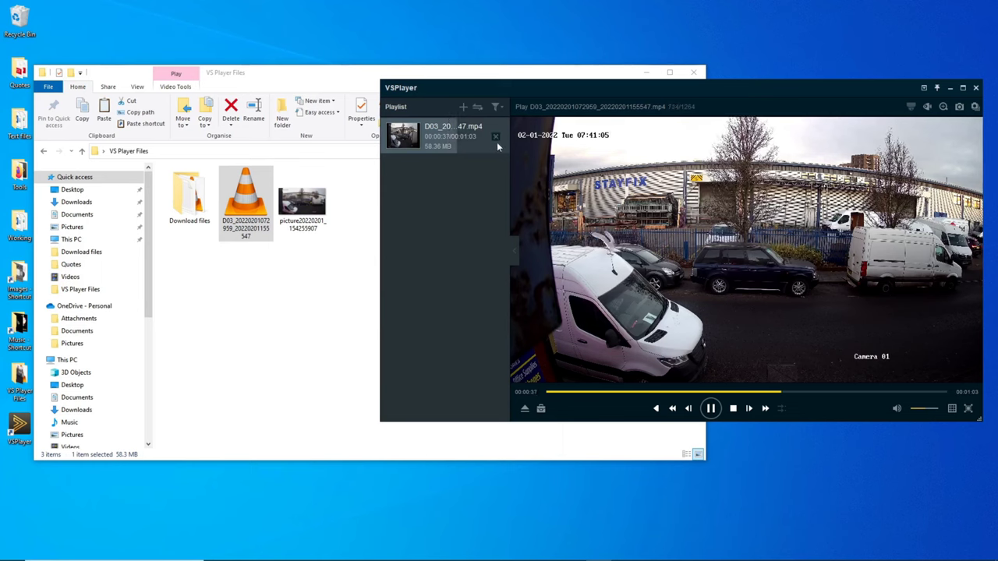
{"action": "left_click", "coordinate": [496, 138]}
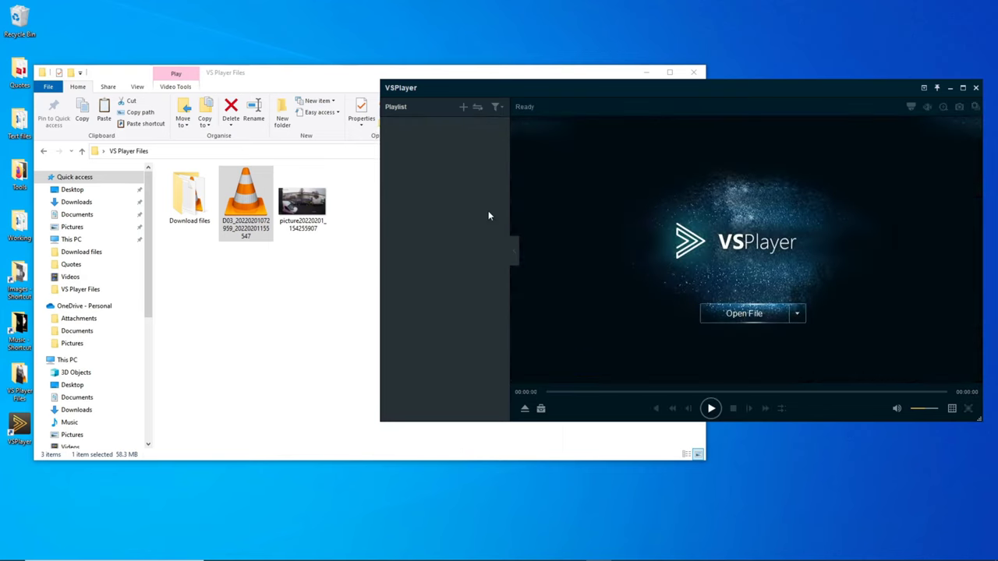
{"action": "left_click", "coordinate": [541, 408]}
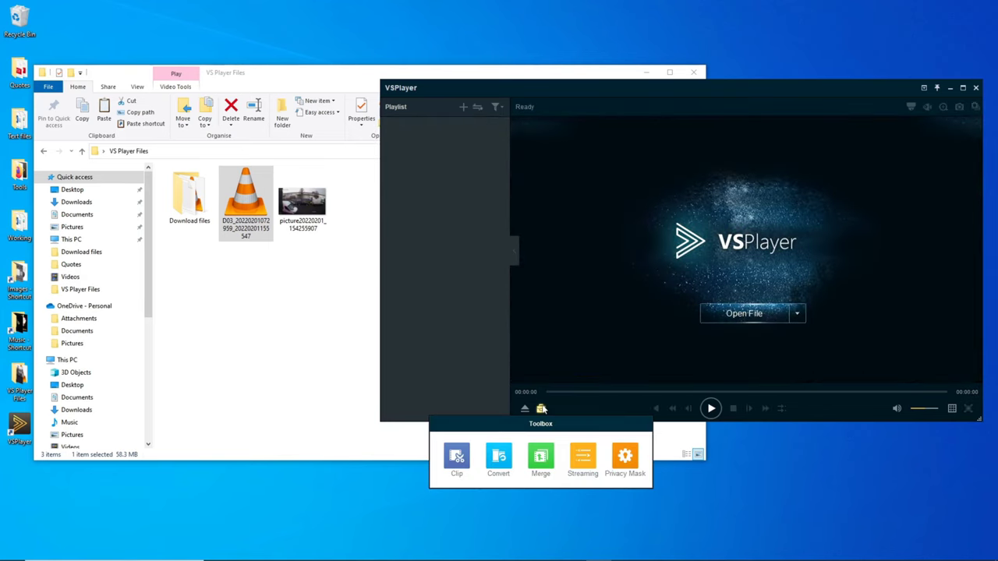
Step: In the Format Converter, save output to VS Player Files with MP4 as target format
{"action": "left_click", "coordinate": [498, 458]}
{"action": "left_click_drag", "start_coordinate": [460, 118], "coordinate": [565, 120]}
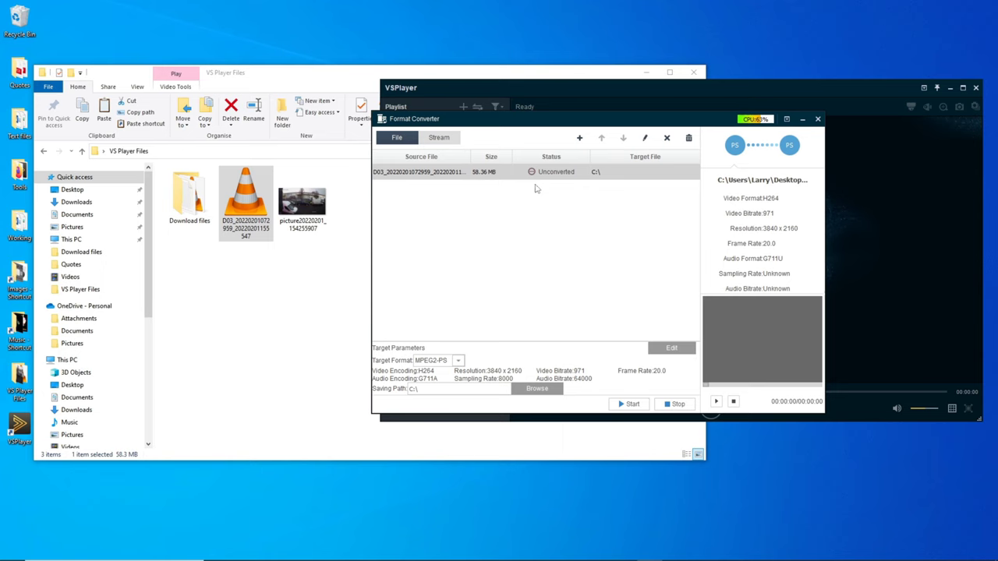
{"action": "left_click", "coordinate": [530, 389]}
{"action": "scroll", "coordinate": [421, 234], "scroll_direction": "up", "scroll_amount": 3}
{"action": "left_click", "coordinate": [421, 290]}
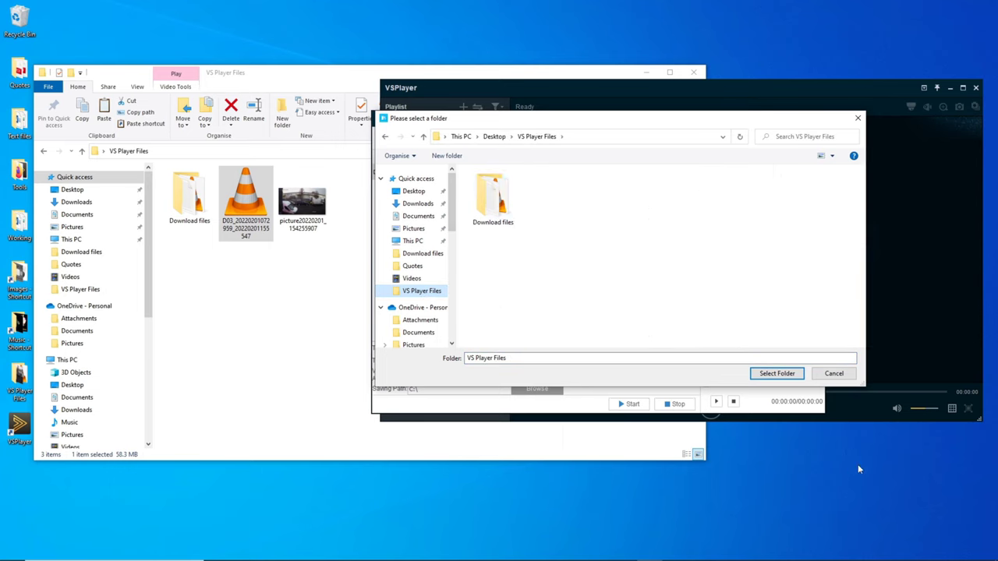
{"action": "left_click", "coordinate": [777, 374]}
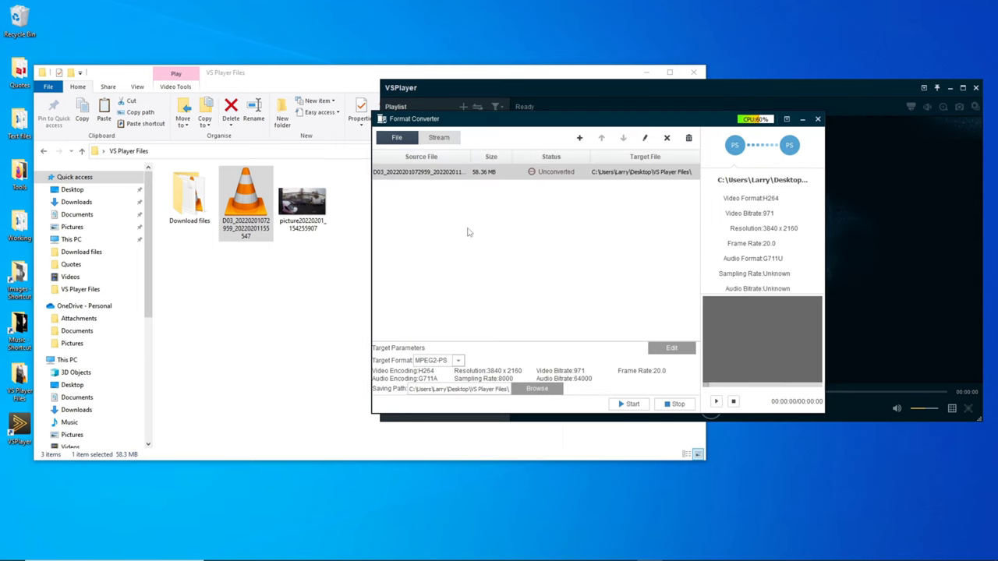
{"action": "left_click", "coordinate": [458, 362]}
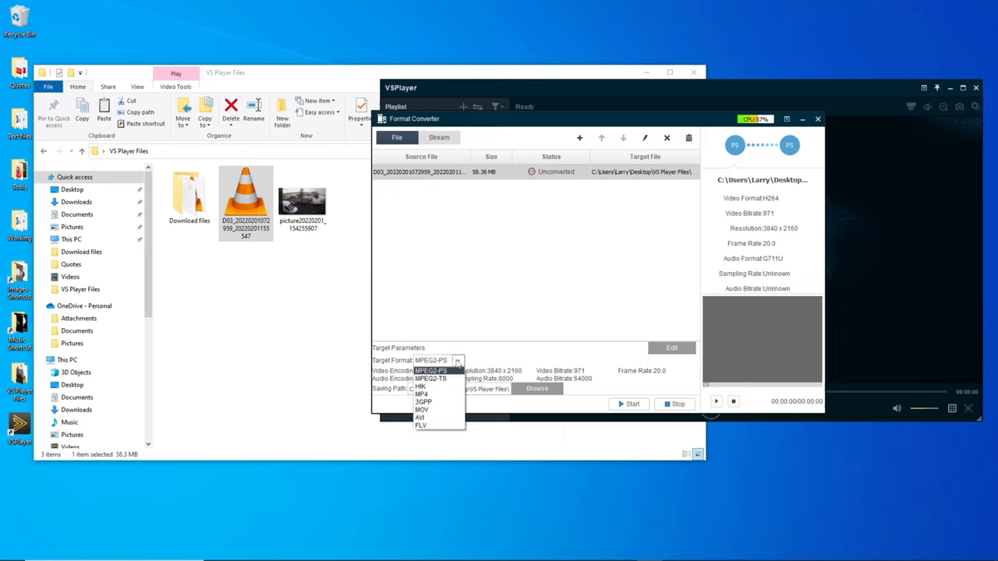
{"action": "left_click", "coordinate": [425, 397]}
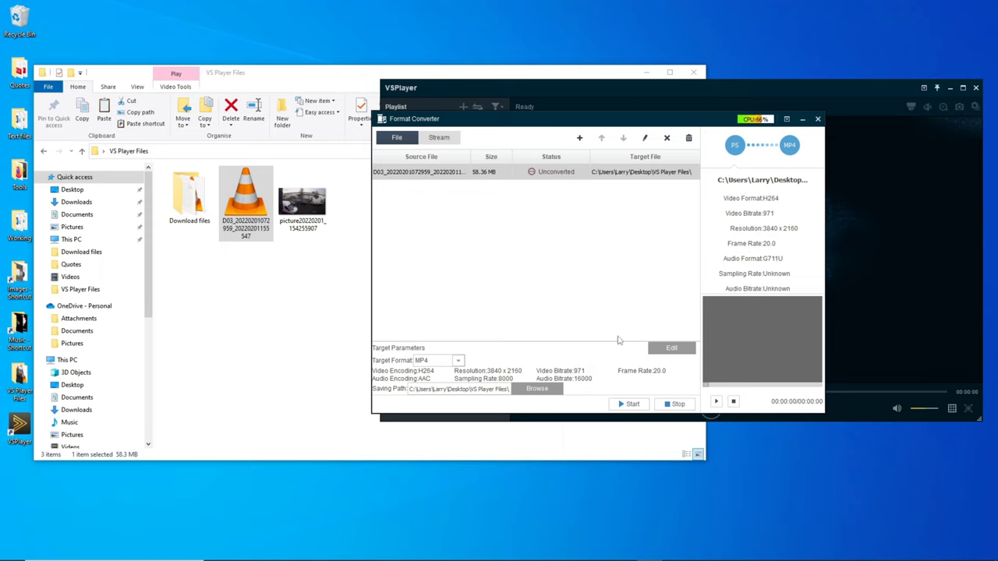
{"action": "left_click", "coordinate": [628, 404]}
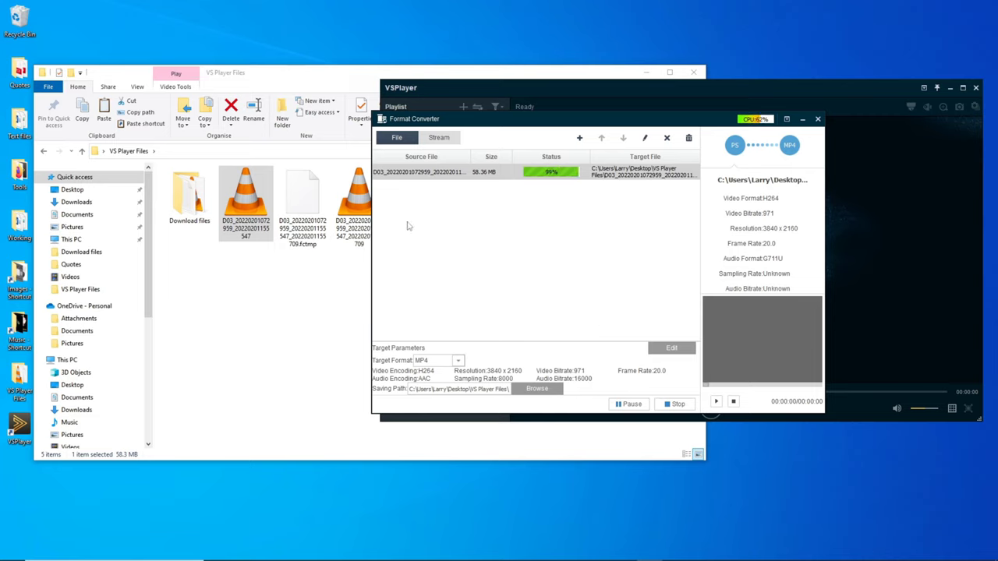
{"action": "left_click", "coordinate": [359, 331]}
{"action": "left_click", "coordinate": [315, 229]}
{"action": "double_click", "coordinate": [315, 223]}
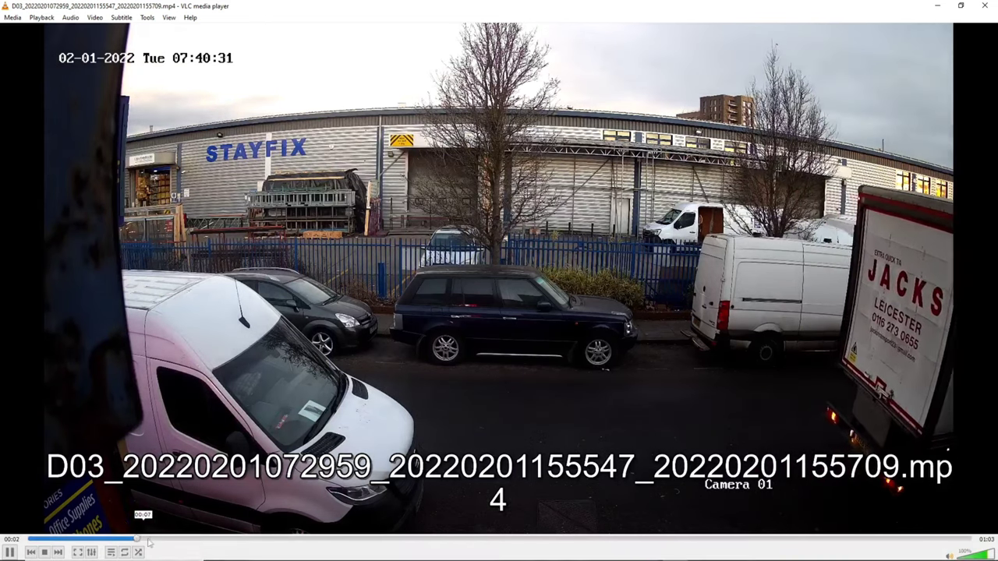
Step: Skip the converted MP4 to around 00:40 in fullscreen and raise the volume to 140%
{"action": "left_click_drag", "start_coordinate": [119, 539], "coordinate": [640, 539]}
{"action": "key", "text": "f"}
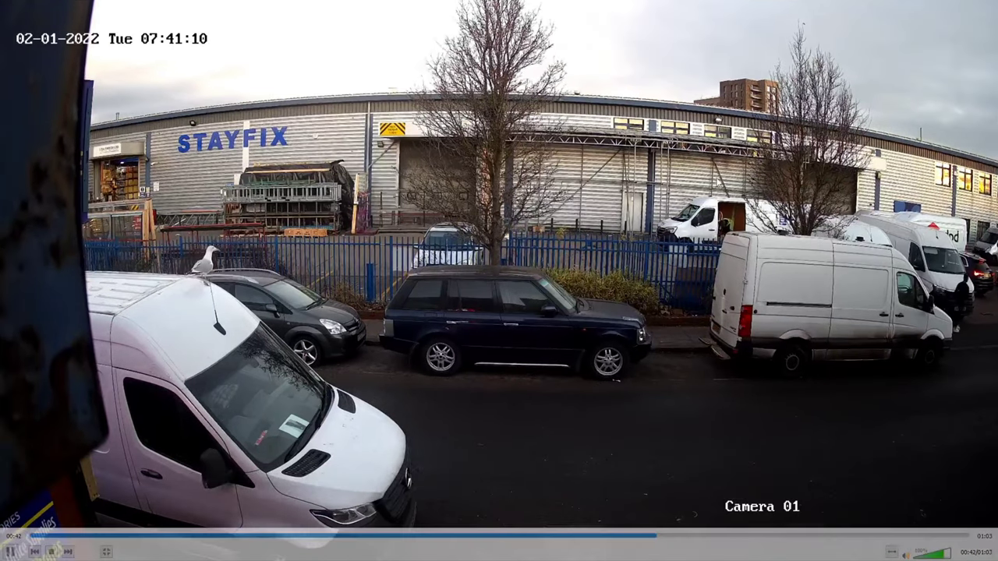
{"action": "scroll", "coordinate": [499, 281], "scroll_direction": "up", "scroll_amount": 7}
{"action": "scroll", "coordinate": [572, 483], "scroll_direction": "up", "scroll_amount": 1}
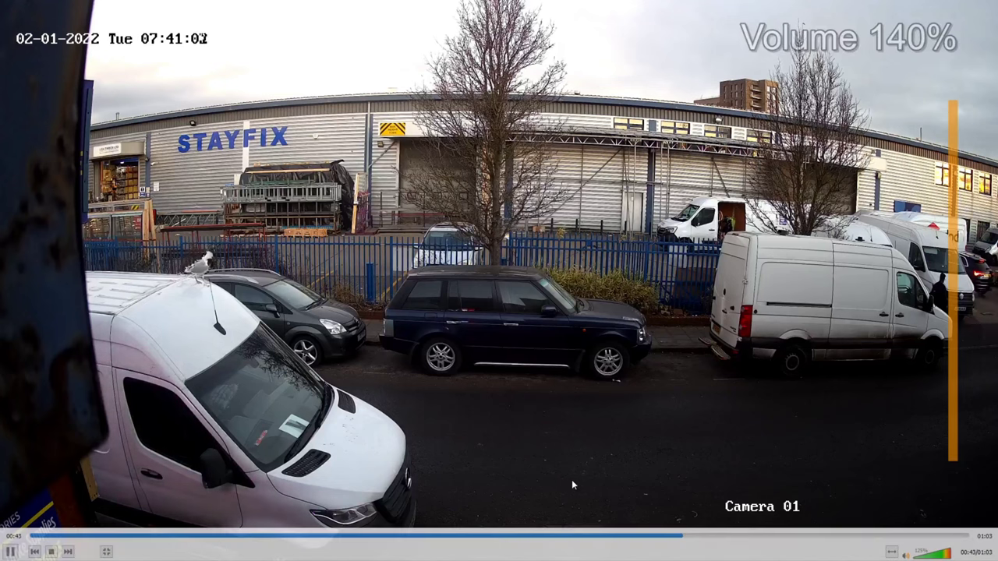
Step: Jump playback to 00:54, leave fullscreen and close VLC
{"action": "left_click", "coordinate": [841, 535]}
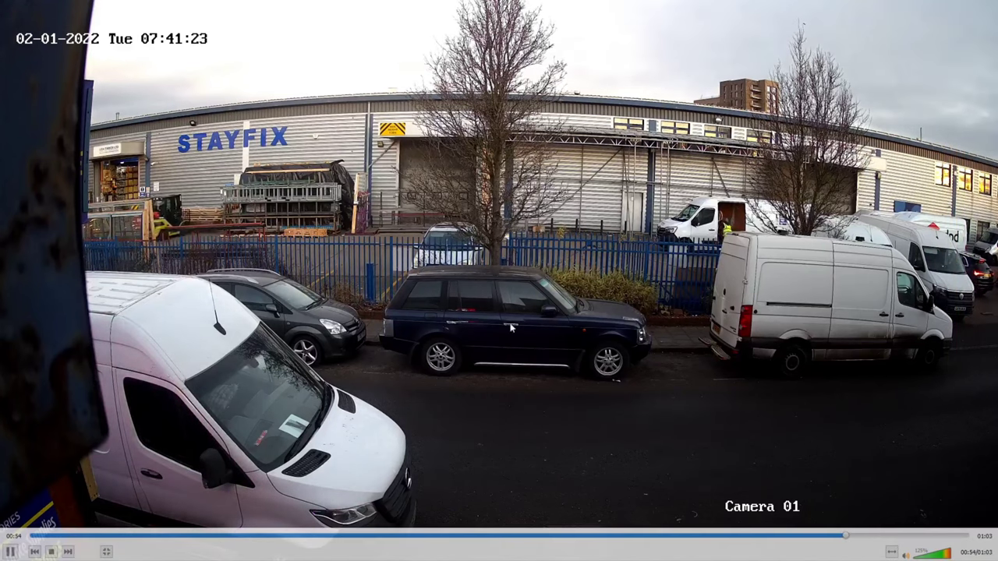
{"action": "double_click", "coordinate": [450, 287]}
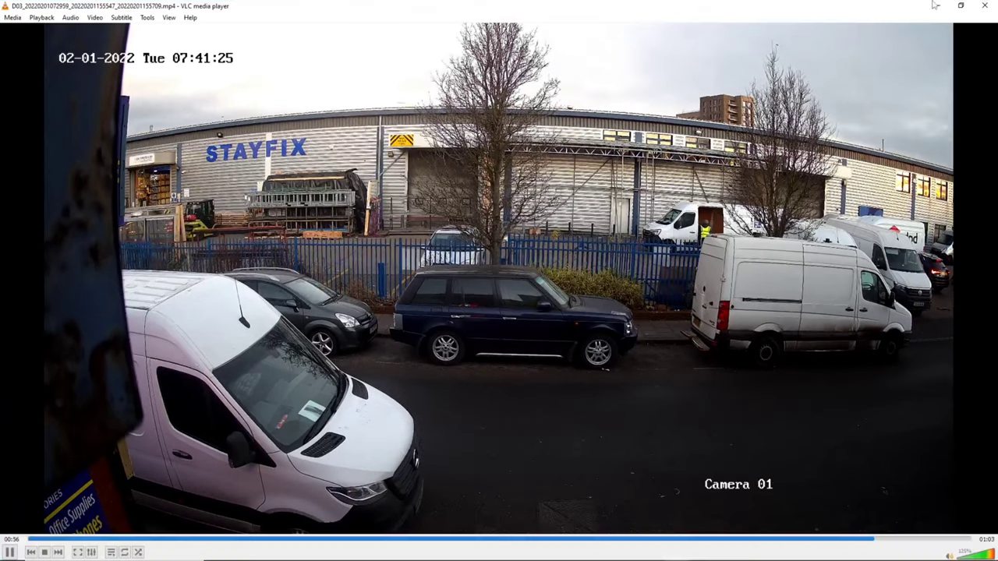
{"action": "left_click", "coordinate": [986, 7]}
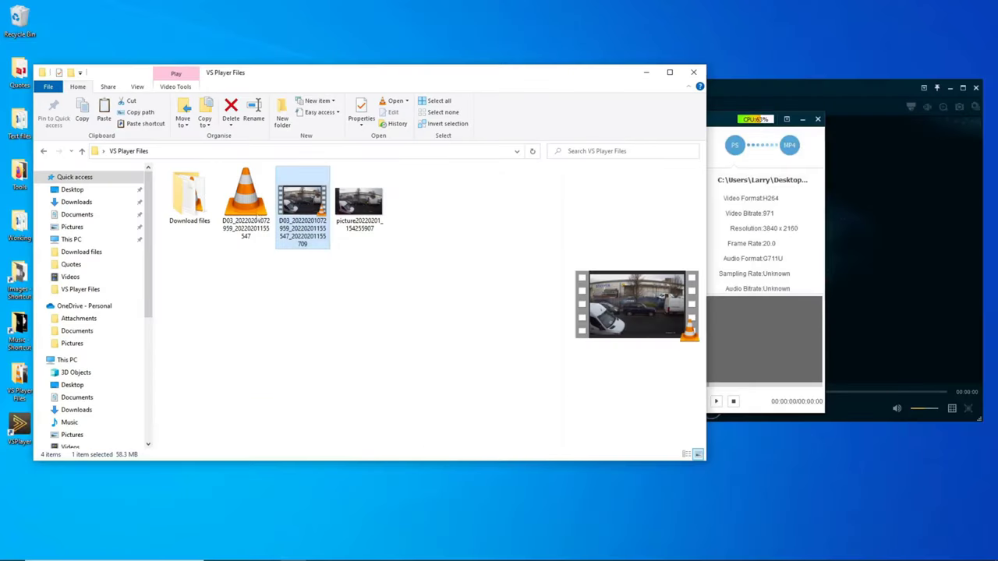
{"action": "left_click", "coordinate": [314, 391]}
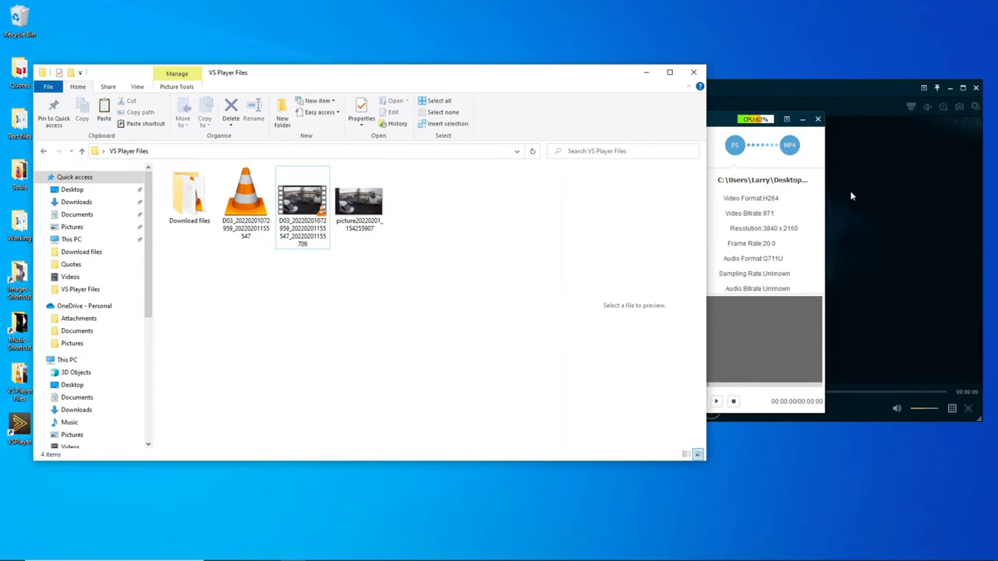
{"action": "left_click", "coordinate": [732, 142]}
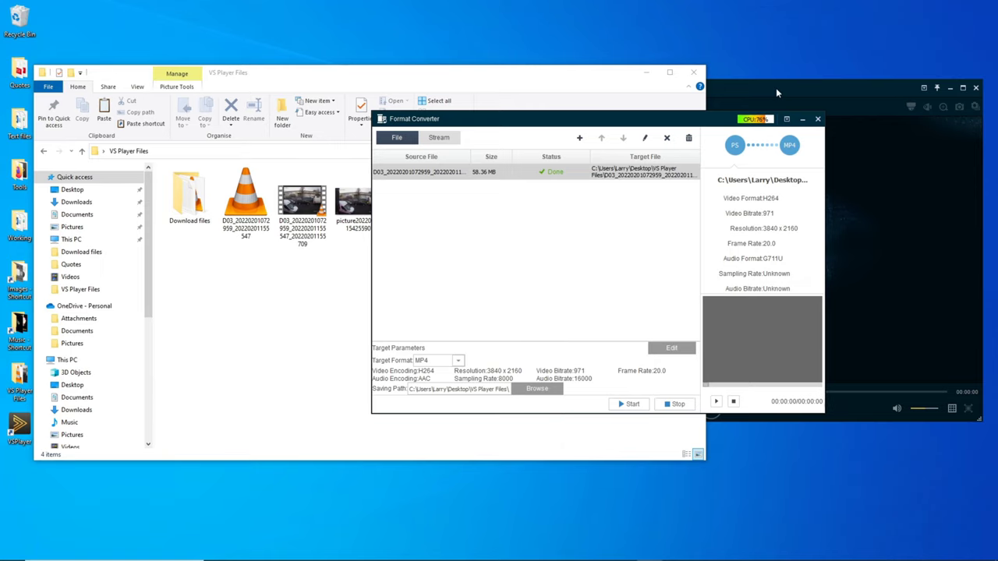
{"action": "left_click", "coordinate": [818, 120]}
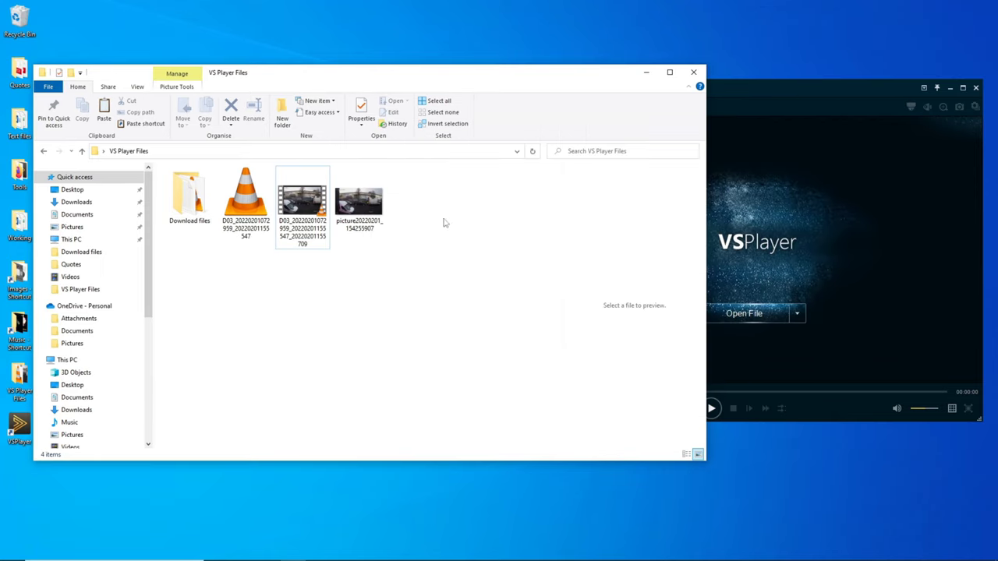
{"action": "left_click", "coordinate": [713, 255]}
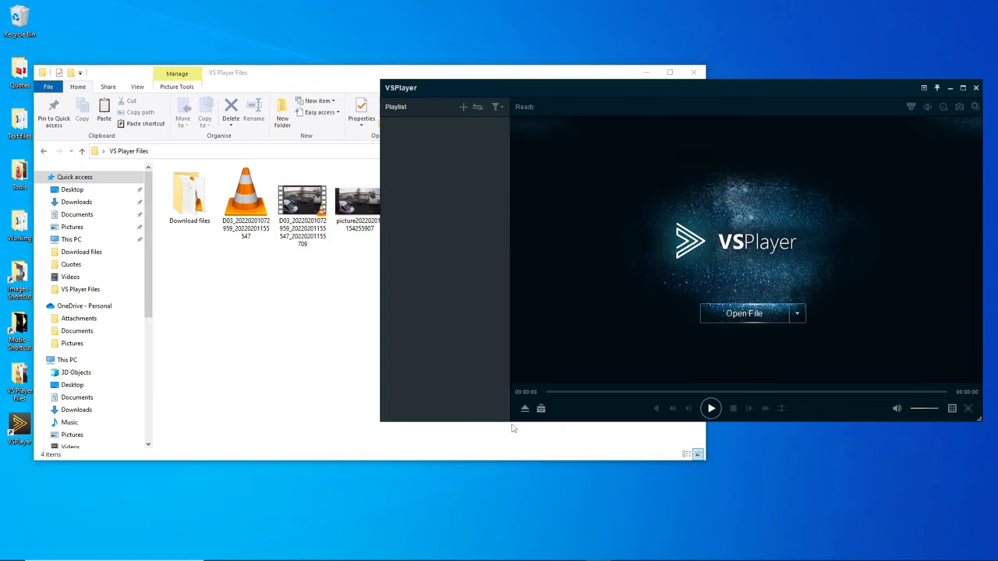
{"action": "left_click", "coordinate": [540, 409]}
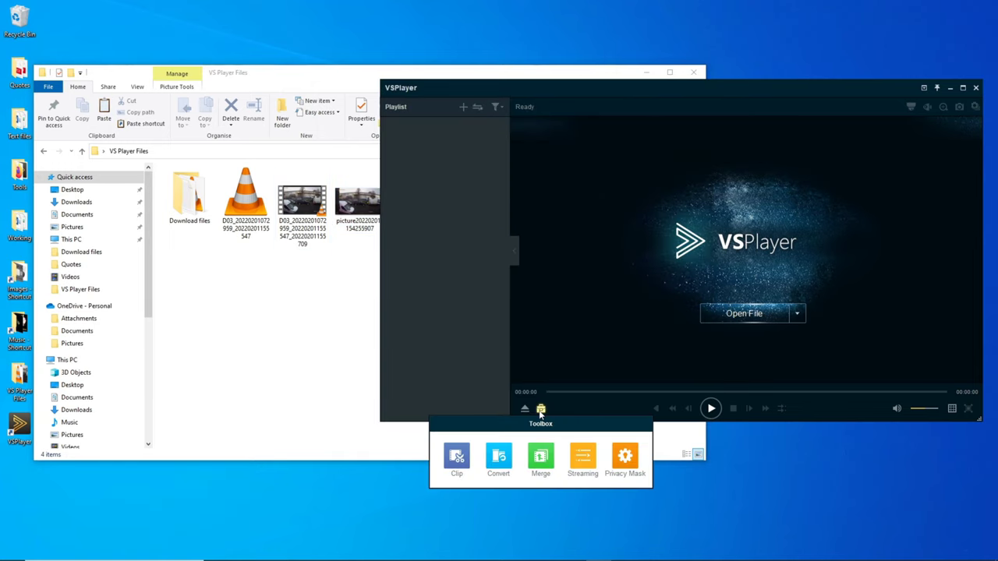
{"action": "left_click", "coordinate": [590, 328]}
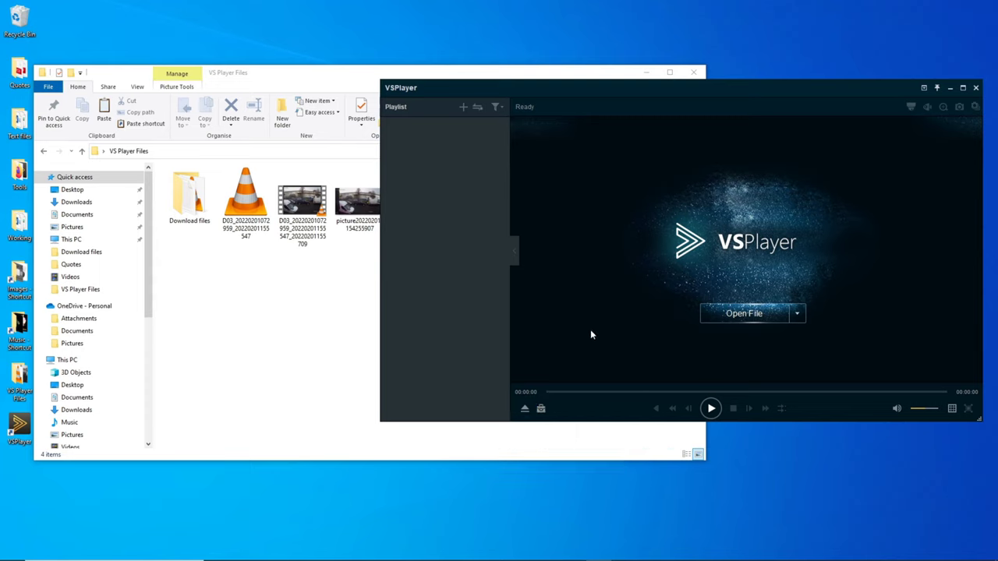
{"action": "left_click", "coordinate": [300, 282]}
{"action": "double_click", "coordinate": [175, 207]}
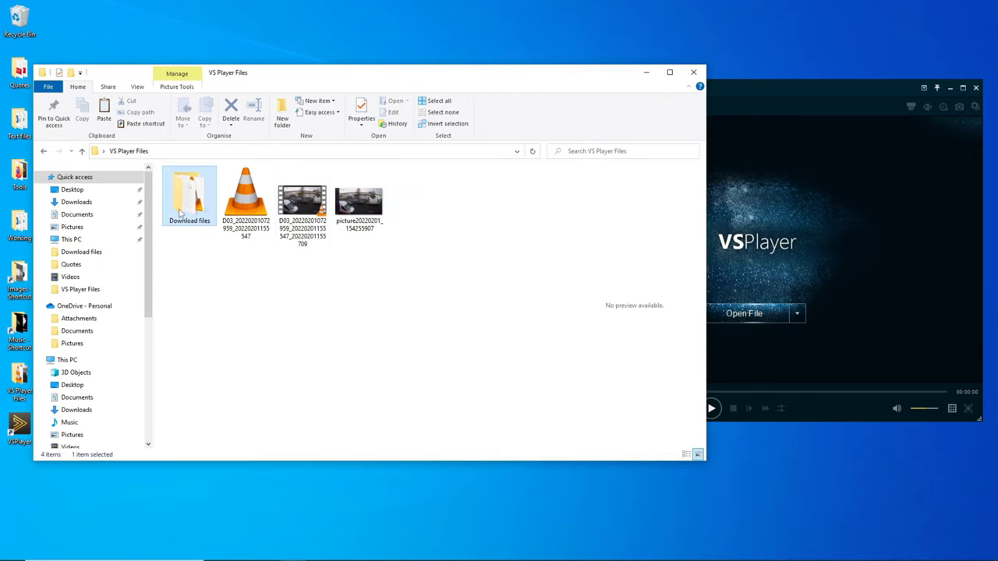
{"action": "left_click", "coordinate": [854, 234]}
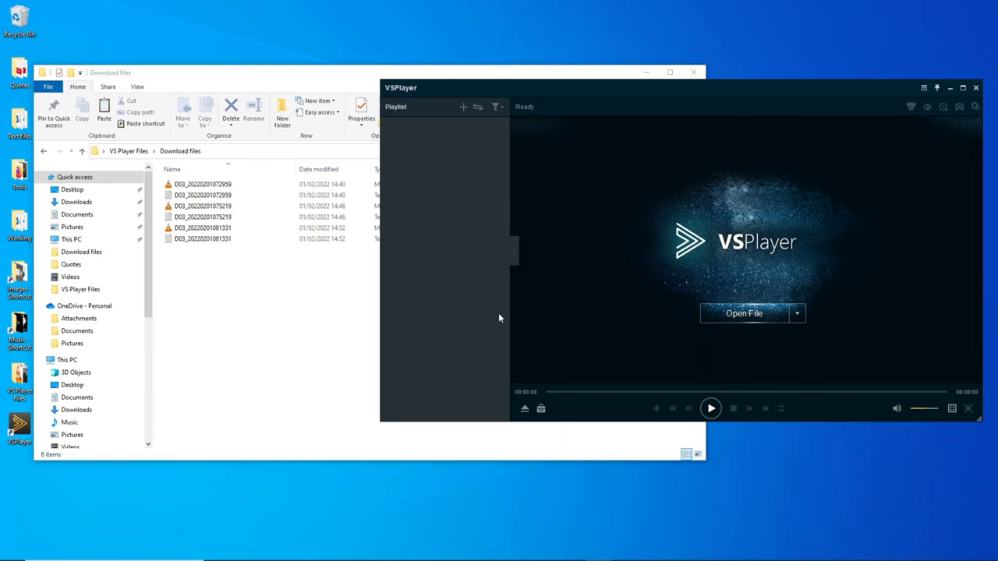
{"action": "left_click", "coordinate": [128, 151]}
{"action": "left_click", "coordinate": [880, 292]}
{"action": "left_click", "coordinate": [524, 408]}
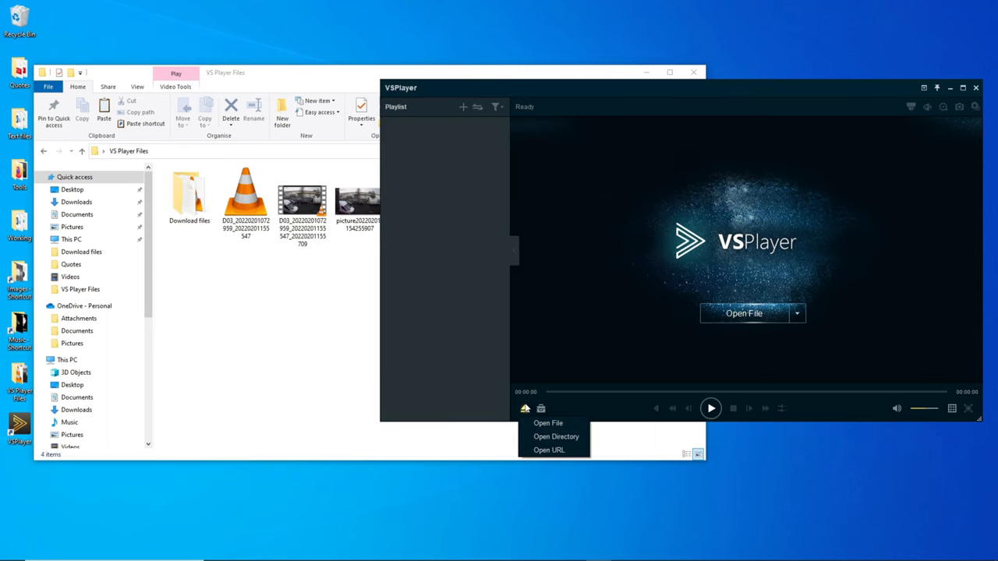
{"action": "left_click", "coordinate": [539, 408]}
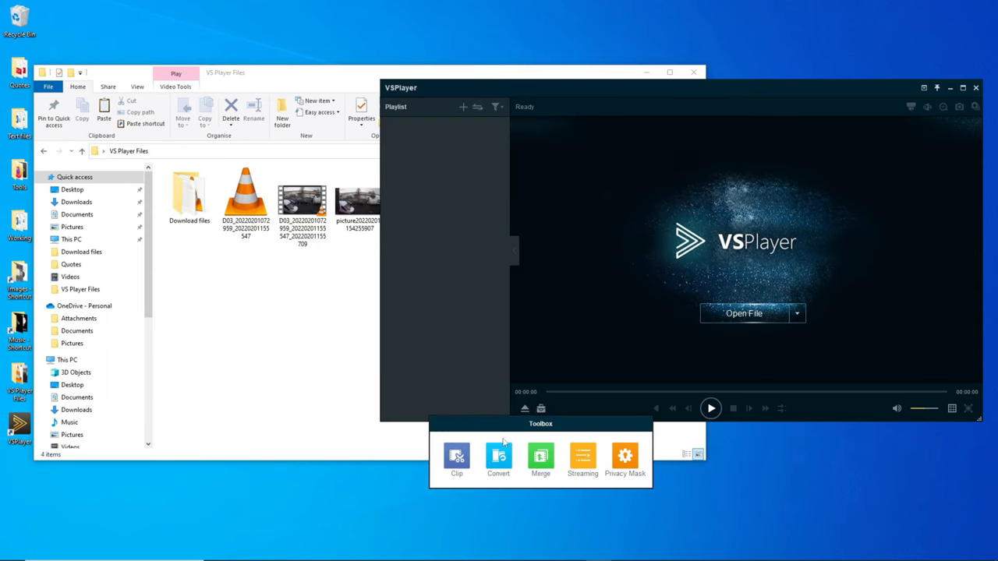
{"action": "left_click", "coordinate": [457, 460]}
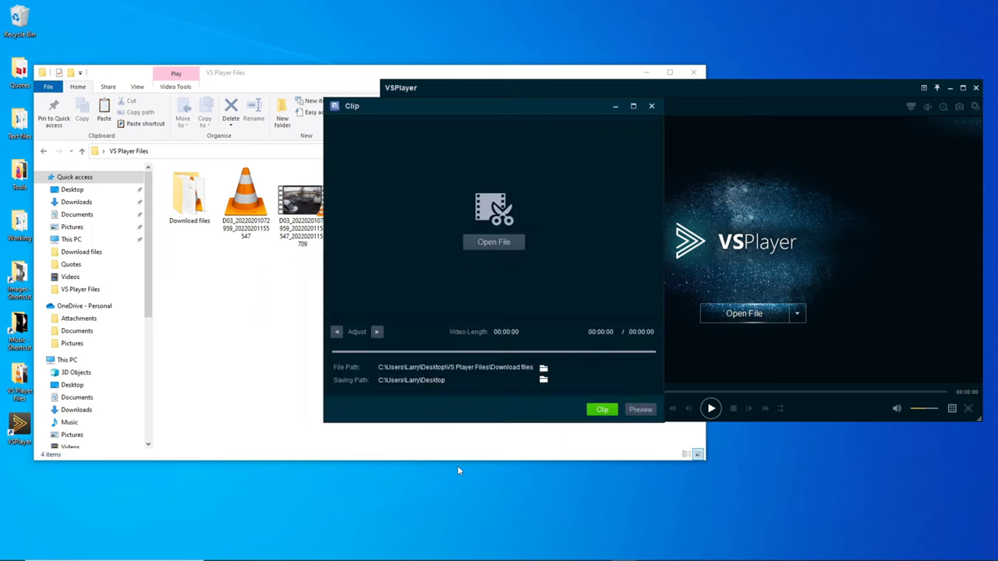
{"action": "left_click", "coordinate": [504, 247]}
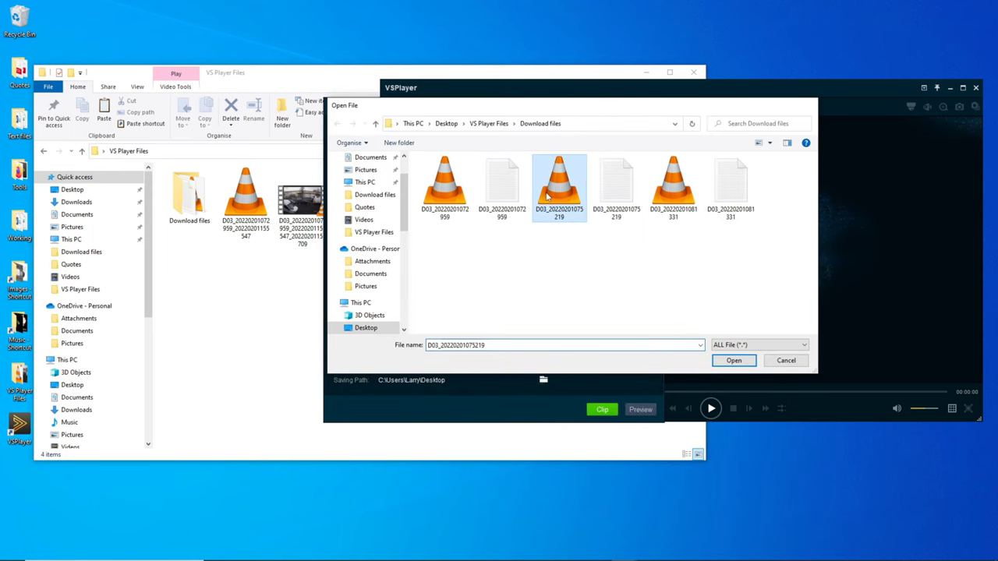
{"action": "double_click", "coordinate": [552, 190]}
Step: Mark 08:10 to 09:01 and cut it into a new clip on the desktop
{"action": "left_click_drag", "start_coordinate": [335, 348], "coordinate": [456, 348]}
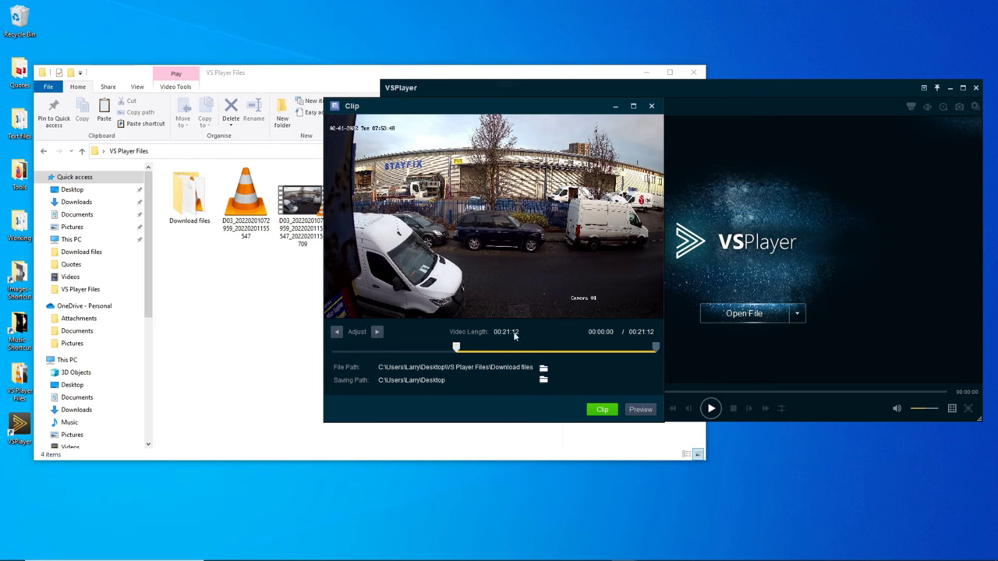
{"action": "mouse_move", "coordinate": [653, 348]}
{"action": "left_mouse_down"}
{"action": "mouse_move", "coordinate": [459, 351]}
{"action": "mouse_move", "coordinate": [470, 352]}
{"action": "left_mouse_up"}
{"action": "left_click", "coordinate": [593, 409]}
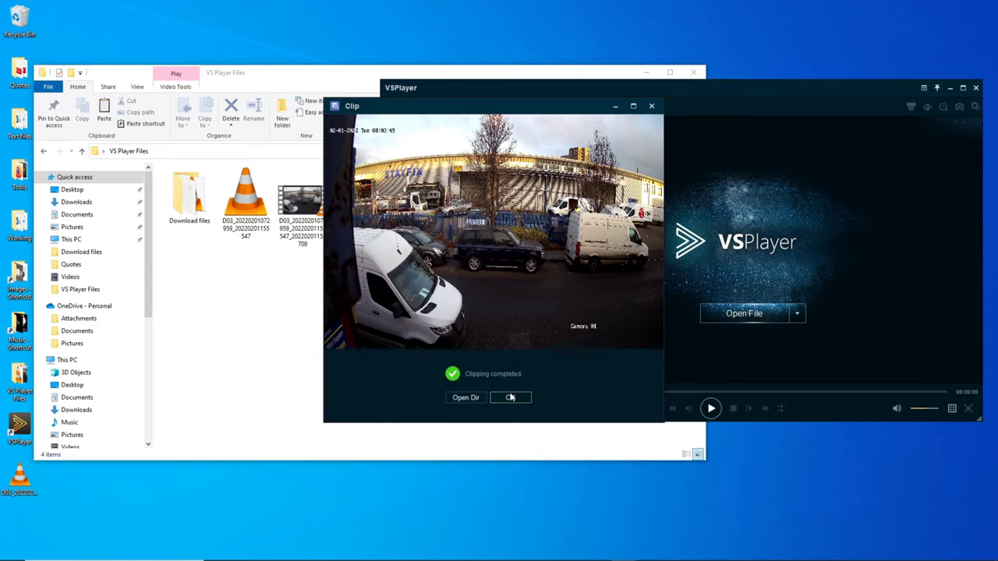
{"action": "left_click", "coordinate": [511, 398]}
{"action": "left_click", "coordinate": [652, 106]}
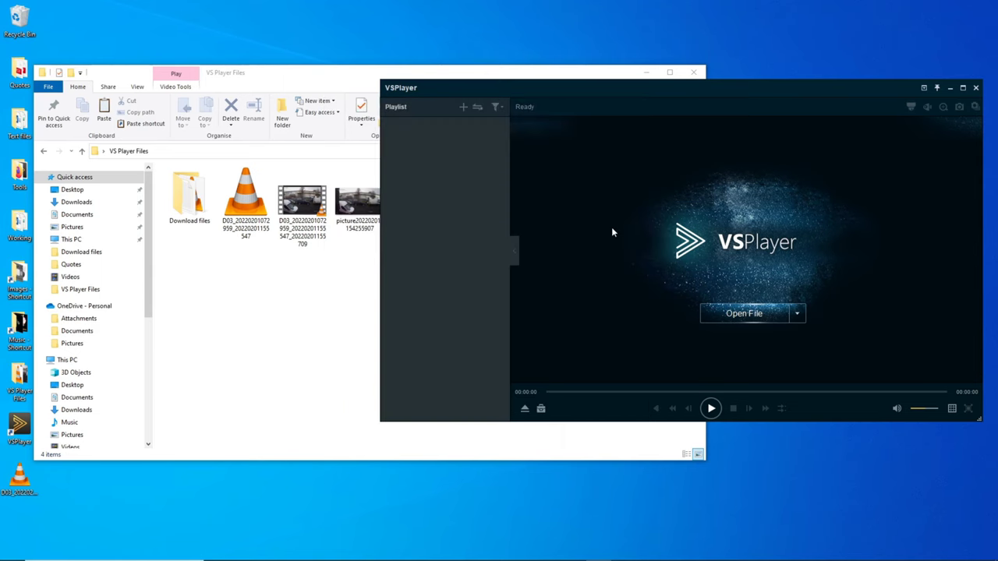
{"action": "left_click", "coordinate": [243, 308]}
{"action": "right_click", "coordinate": [258, 331]}
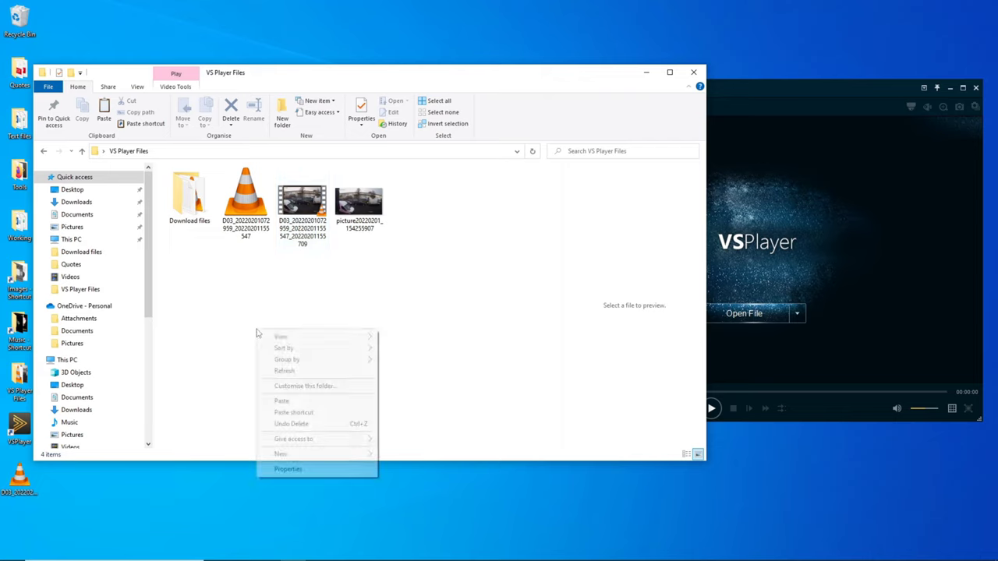
{"action": "left_click", "coordinate": [282, 372]}
{"action": "left_click_drag", "start_coordinate": [20, 477], "coordinate": [216, 360]}
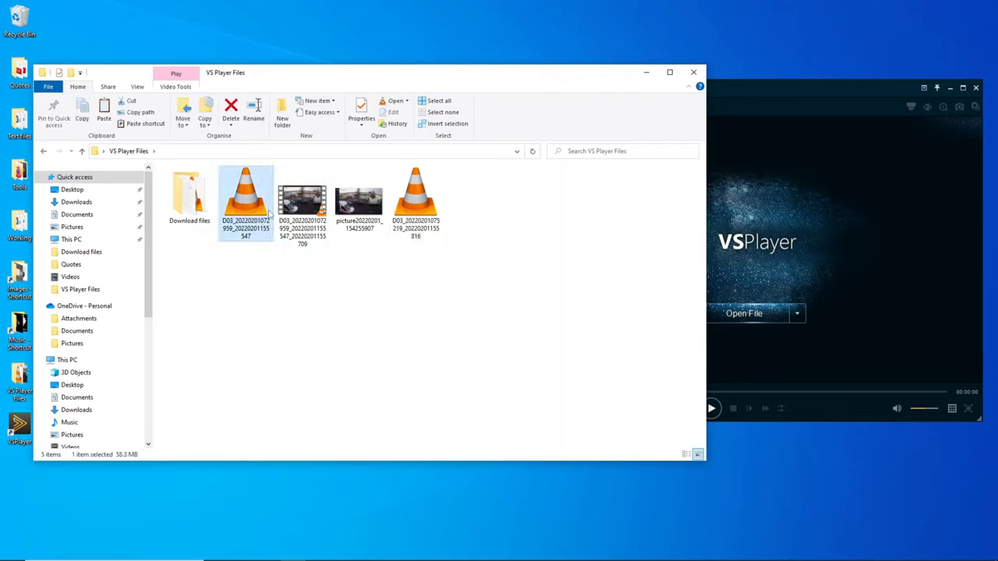
{"action": "left_click", "coordinate": [784, 250]}
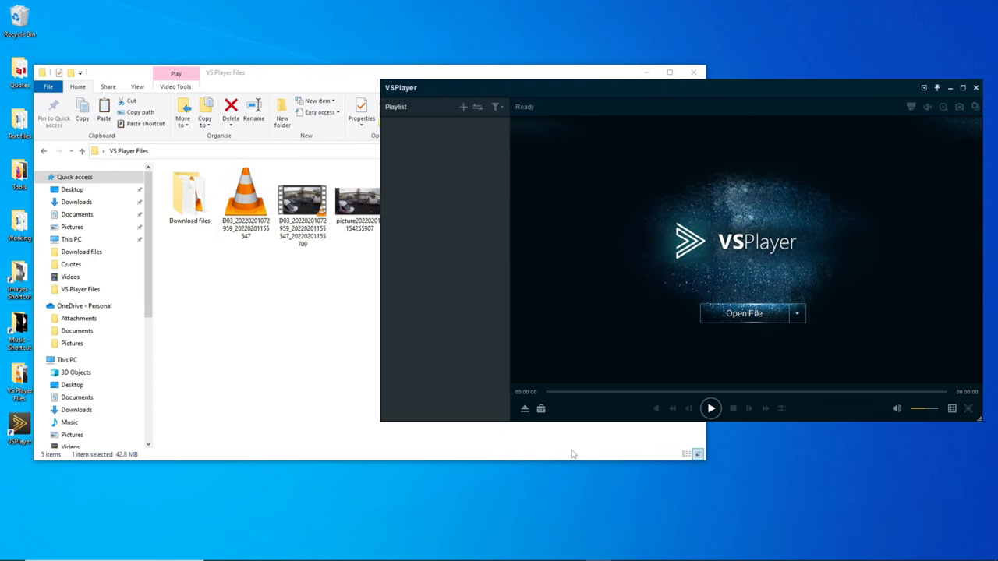
{"action": "left_click", "coordinate": [540, 408]}
Step: Add both D03 MP4 clips from VS Player Files to the Merge list
{"action": "left_click", "coordinate": [530, 464]}
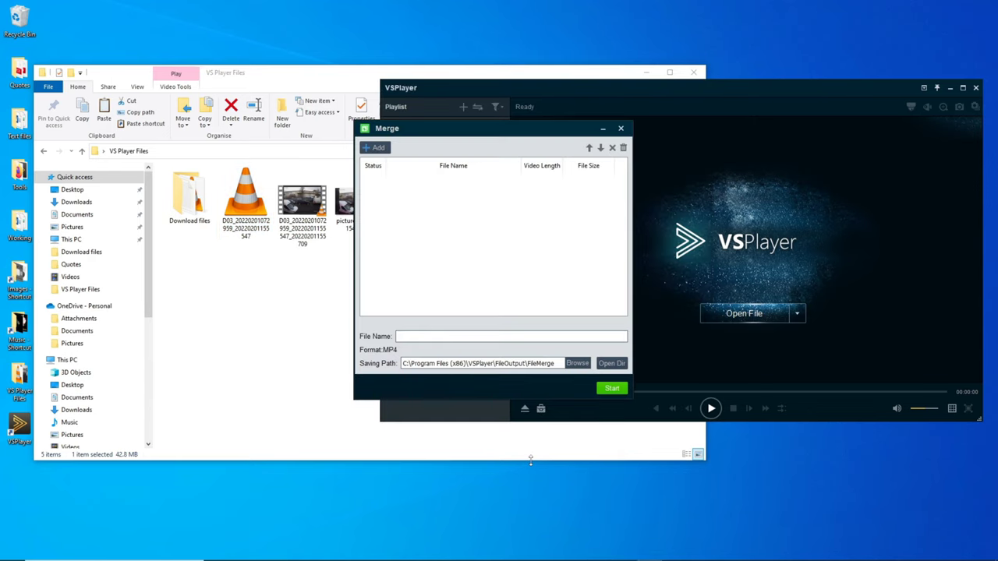
{"action": "left_click_drag", "start_coordinate": [343, 201], "coordinate": [380, 146]}
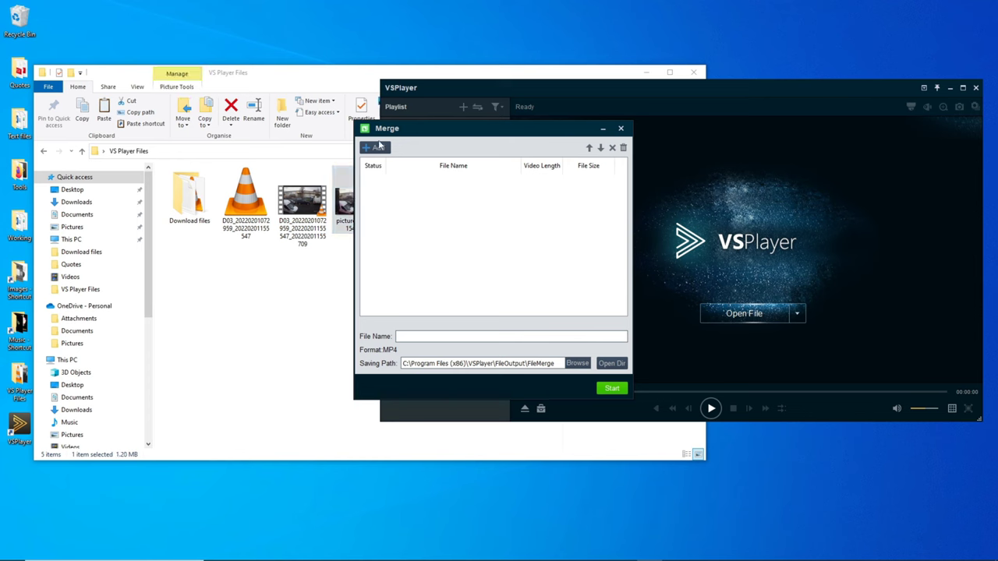
{"action": "left_click", "coordinate": [375, 147]}
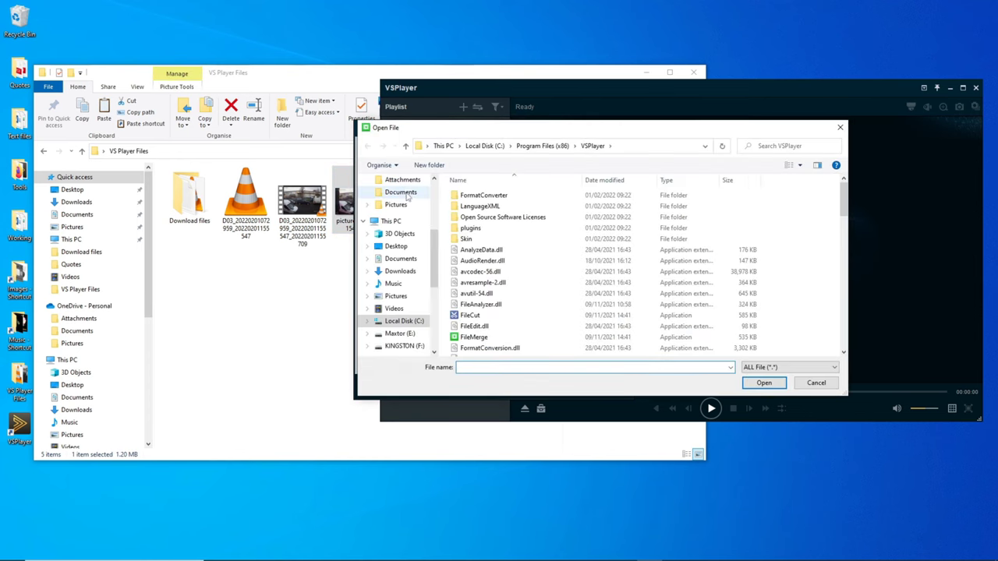
{"action": "left_click", "coordinate": [405, 280]}
{"action": "left_click", "coordinate": [532, 212]}
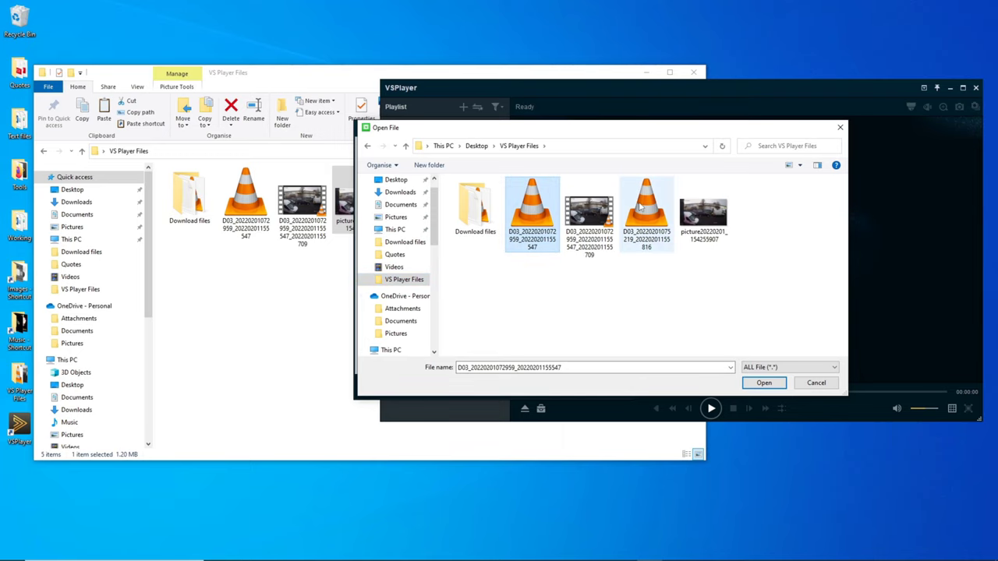
{"action": "left_click", "coordinate": [641, 205], "text": "ctrl"}
{"action": "left_click", "coordinate": [757, 387]}
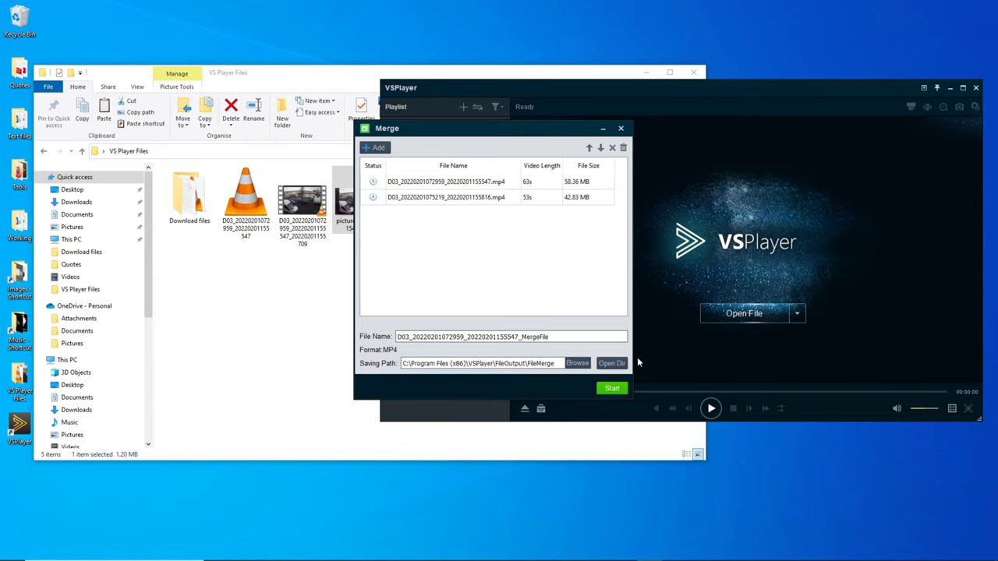
Step: Set VS Player Files as the merge output folder and start merging
{"action": "left_click", "coordinate": [577, 364]}
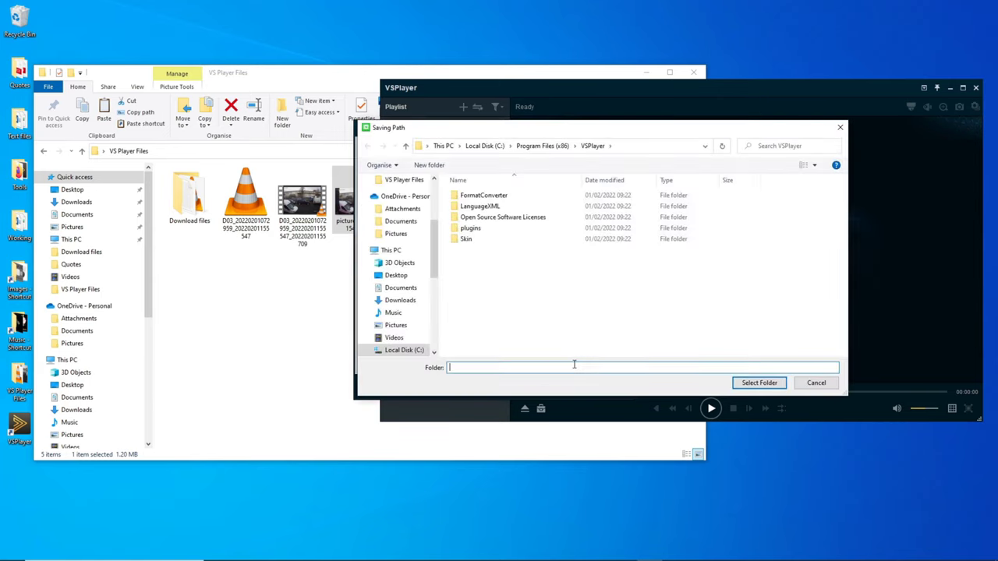
{"action": "left_click", "coordinate": [403, 255]}
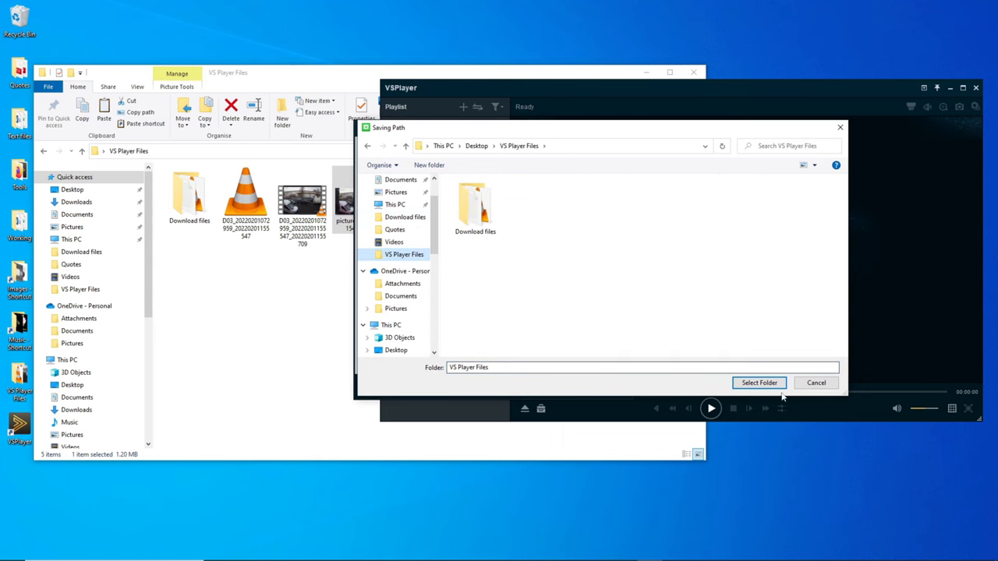
{"action": "left_click", "coordinate": [759, 383]}
{"action": "left_click", "coordinate": [613, 387]}
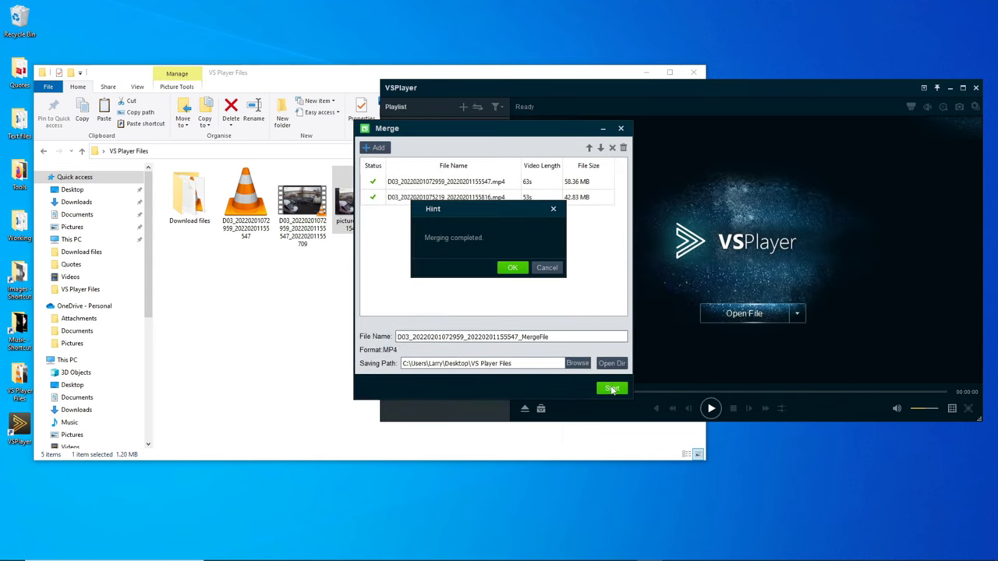
Step: Close the Merge tool and play the 01:56 MergeFile.mp4 from VS Player Files in VSPlayer
{"action": "left_click", "coordinate": [510, 268]}
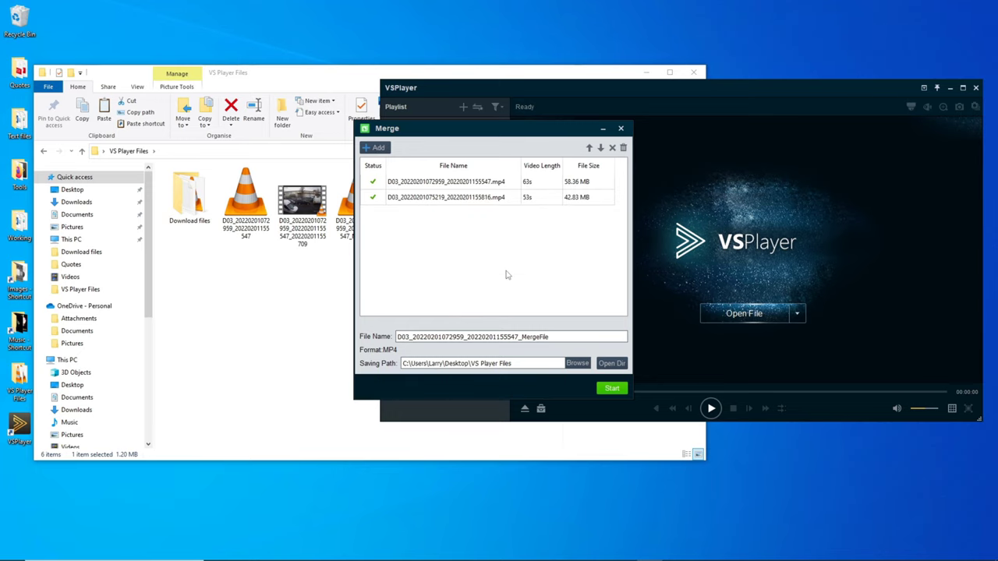
{"action": "left_click", "coordinate": [621, 129]}
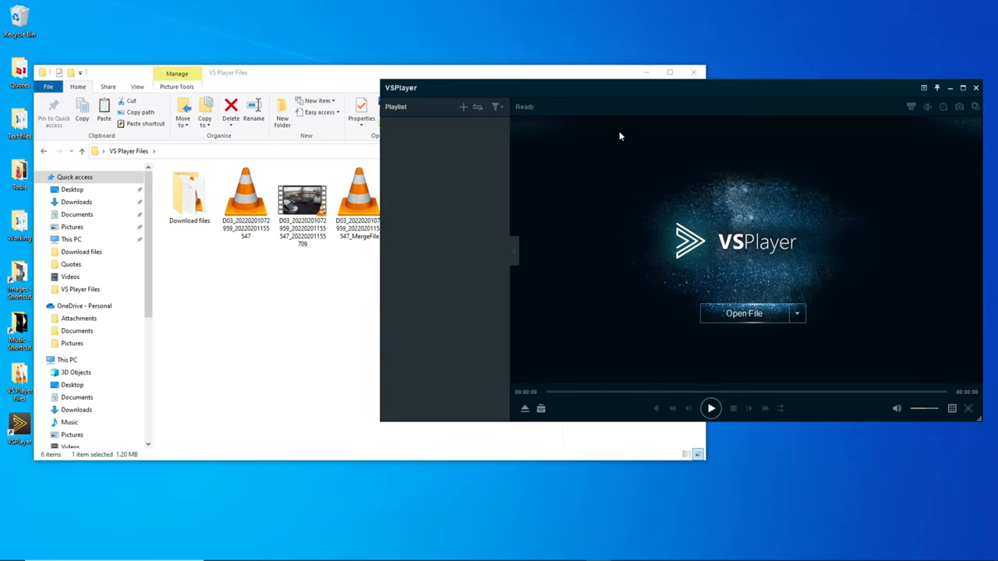
{"action": "left_click", "coordinate": [253, 316]}
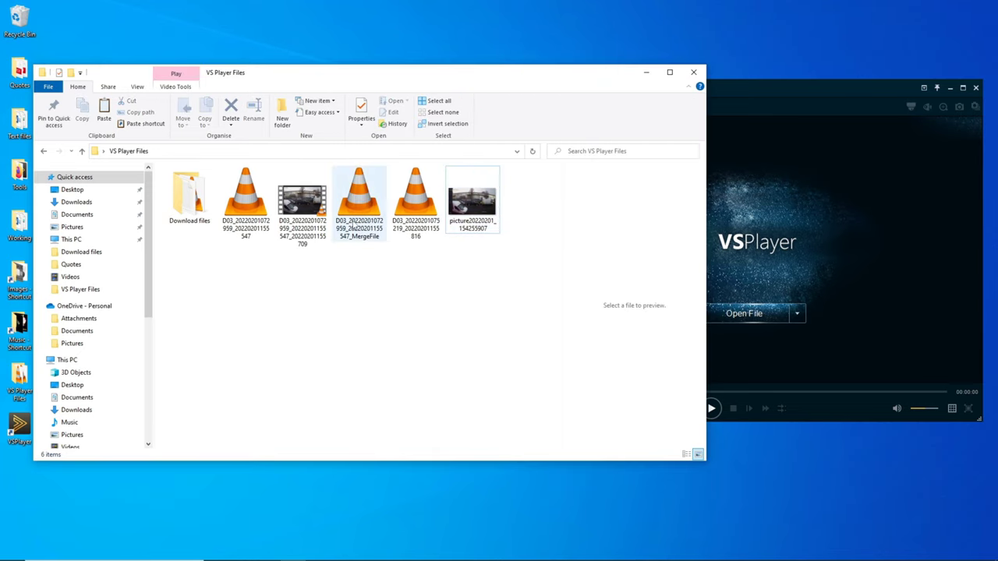
{"action": "left_click_drag", "start_coordinate": [364, 214], "coordinate": [741, 233]}
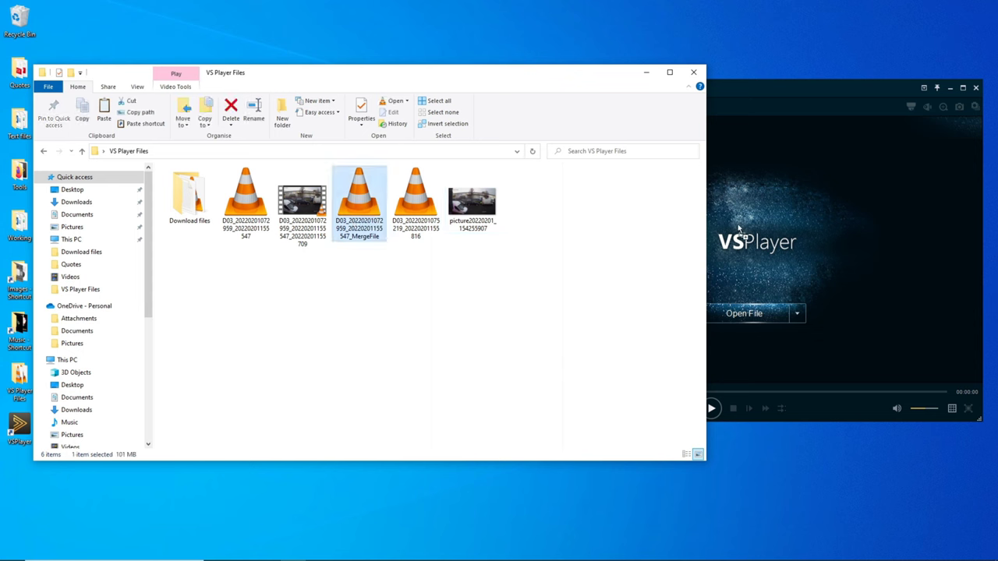
{"action": "left_click", "coordinate": [750, 248]}
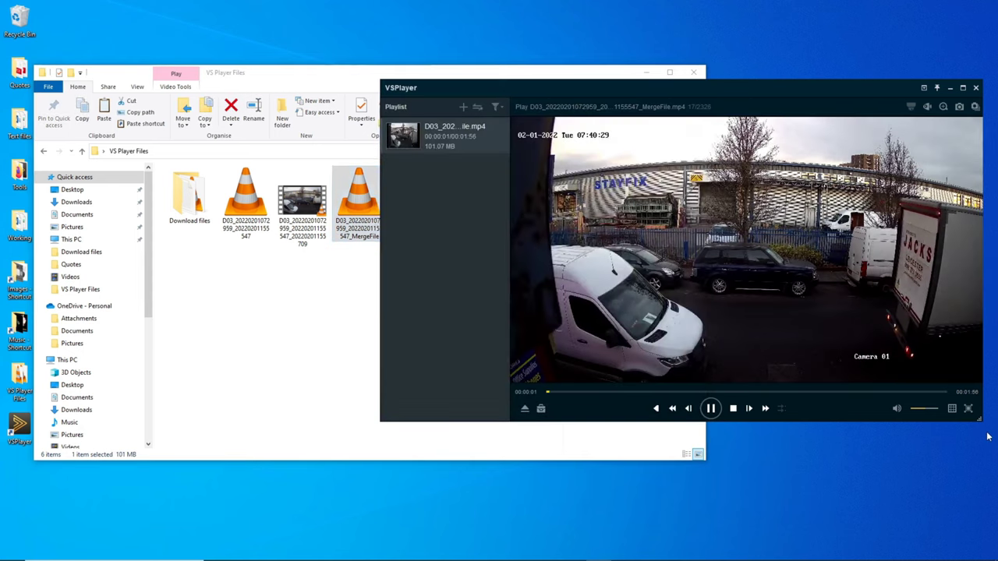